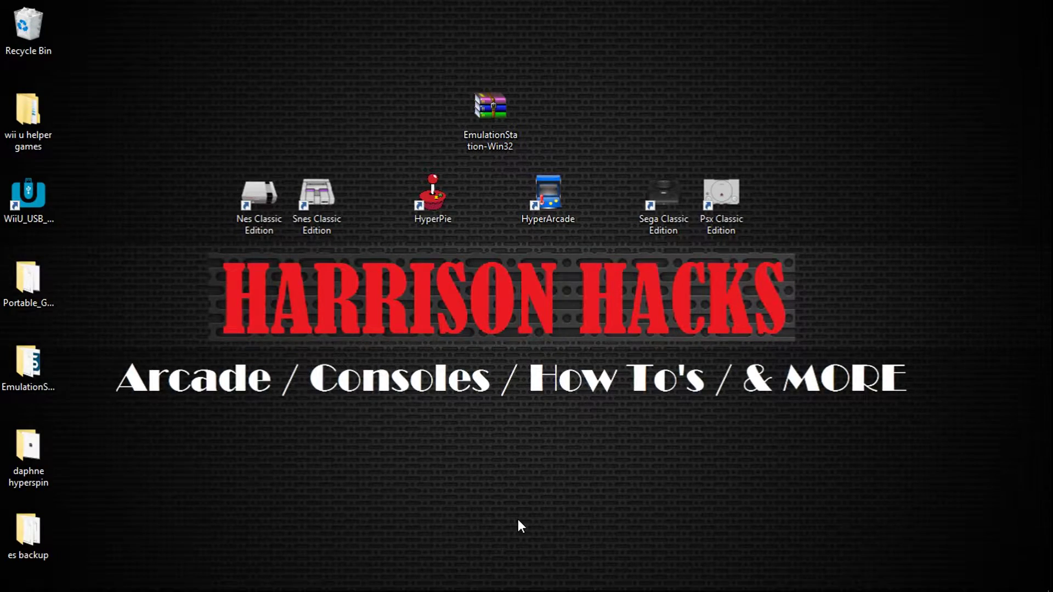
Step: Bring up the EmulationStation releases page on GitHub and view the EmulationStation-Win32.zip download under Continuous Build
{"action": "mouse_move", "coordinate": [403, 581]}
{"action": "left_click", "coordinate": [132, 577]}
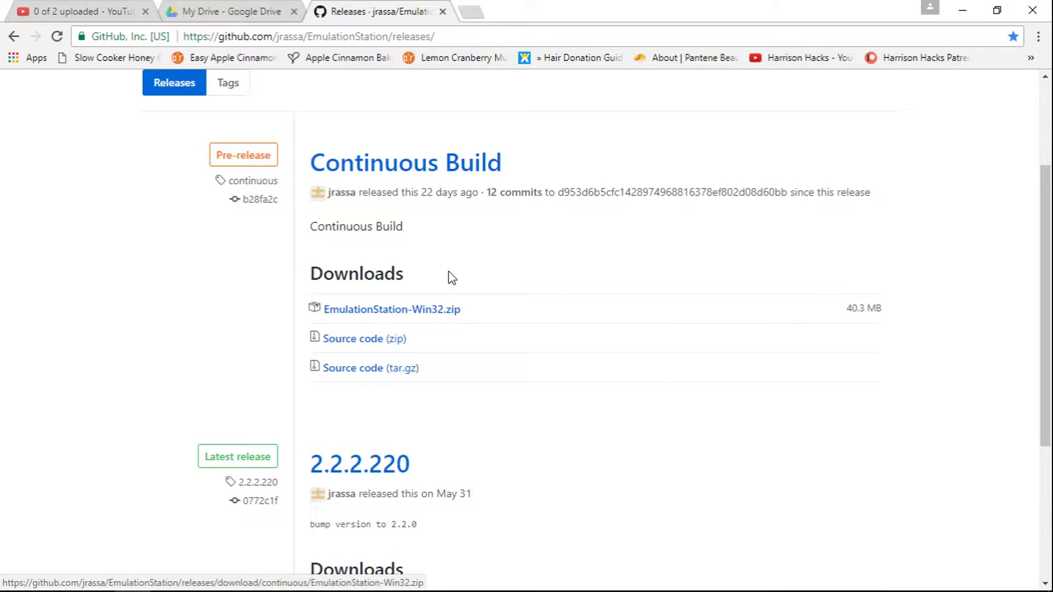
{"action": "left_click", "coordinate": [963, 11]}
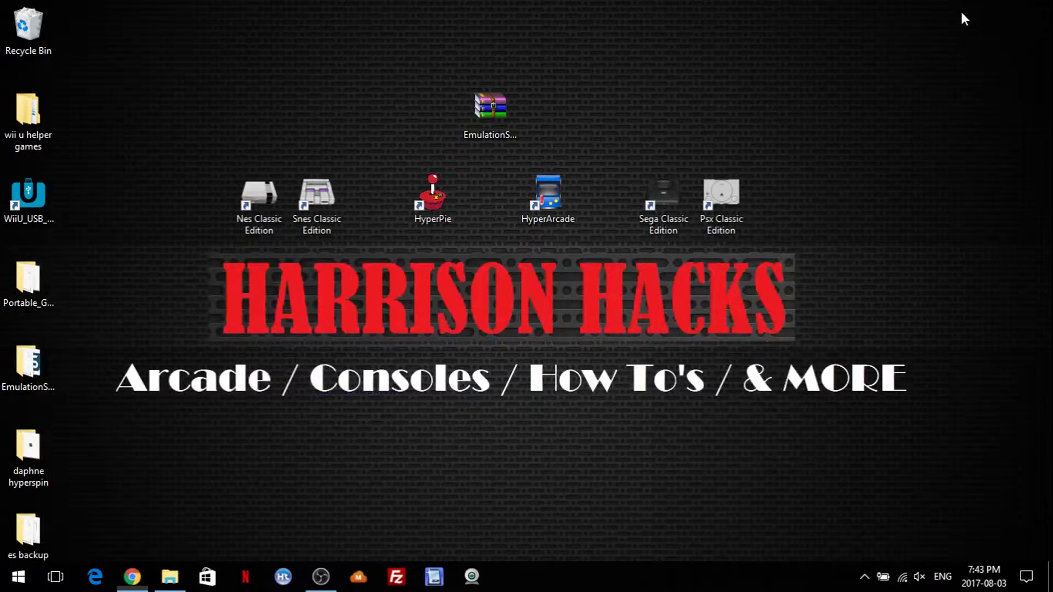
Step: Move the EmulationStation-Win32 archive beside the Recycle Bin and place the extracted EmulationStation-Win32 folder centrally above the desktop shortcuts
{"action": "left_click", "coordinate": [496, 124]}
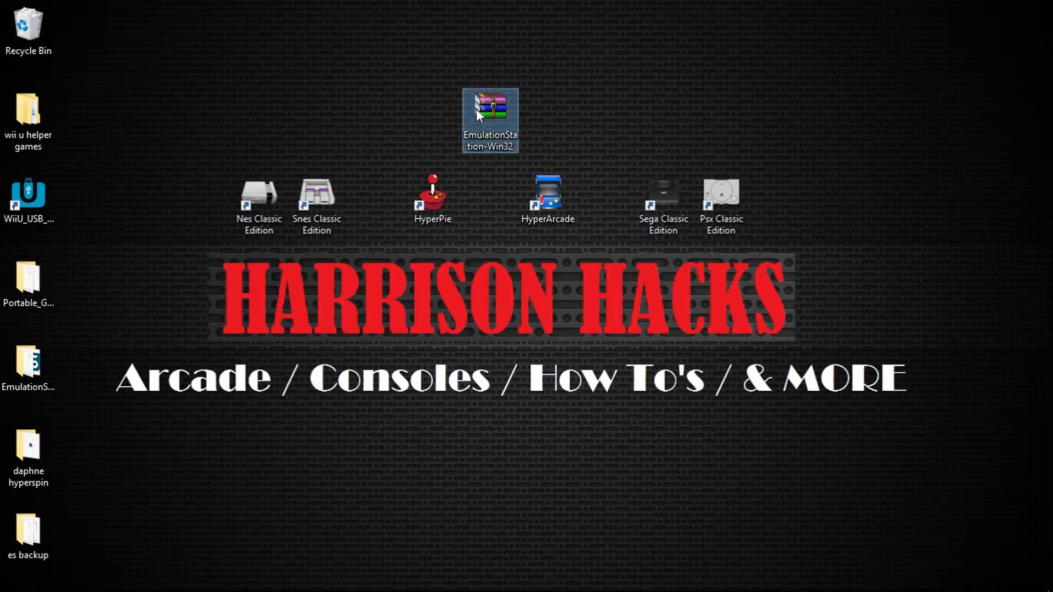
{"action": "right_click", "coordinate": [490, 106]}
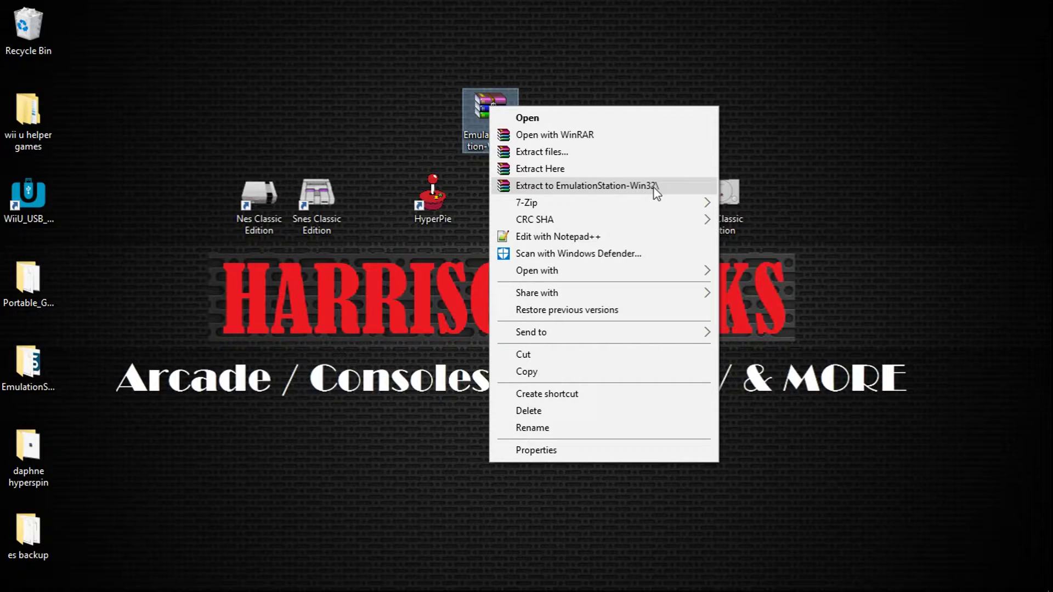
{"action": "left_click", "coordinate": [611, 54]}
{"action": "left_click_drag", "start_coordinate": [484, 116], "coordinate": [154, 38]}
{"action": "left_click_drag", "start_coordinate": [30, 368], "coordinate": [557, 121]}
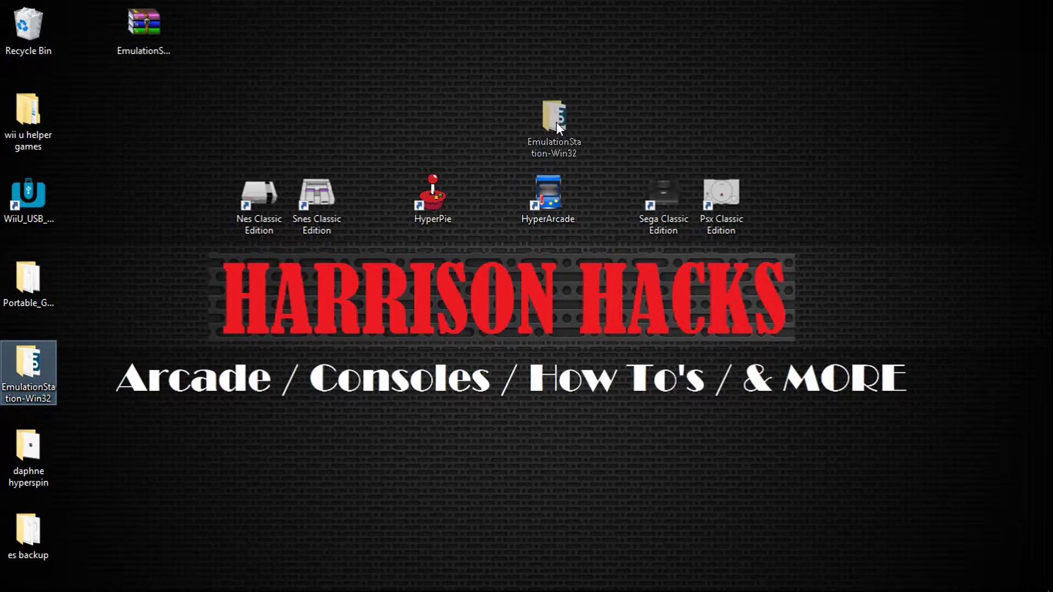
{"action": "left_click_drag", "start_coordinate": [489, 84], "coordinate": [490, 88]}
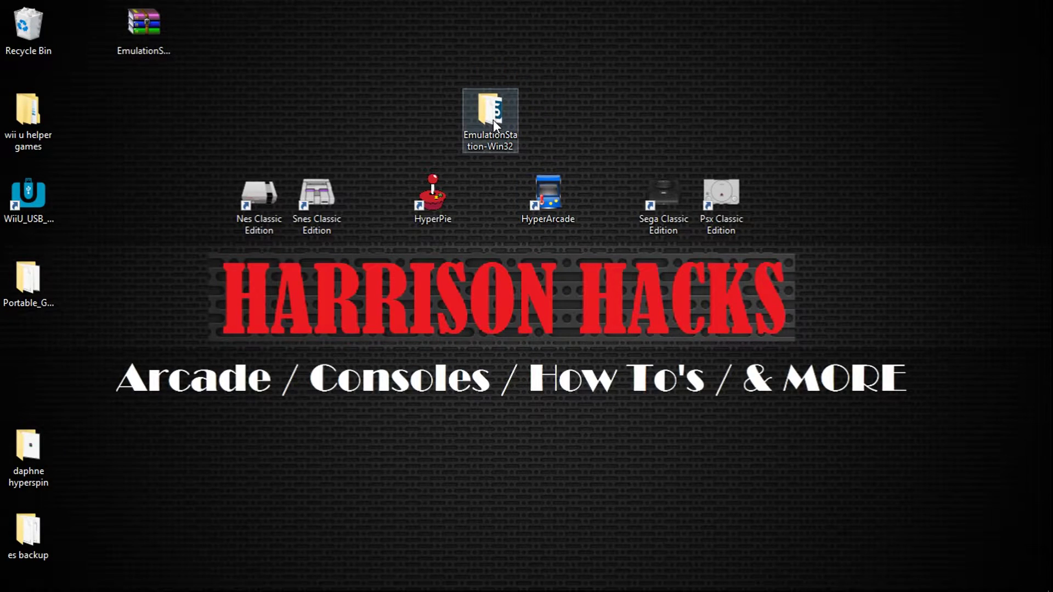
{"action": "left_click", "coordinate": [461, 423]}
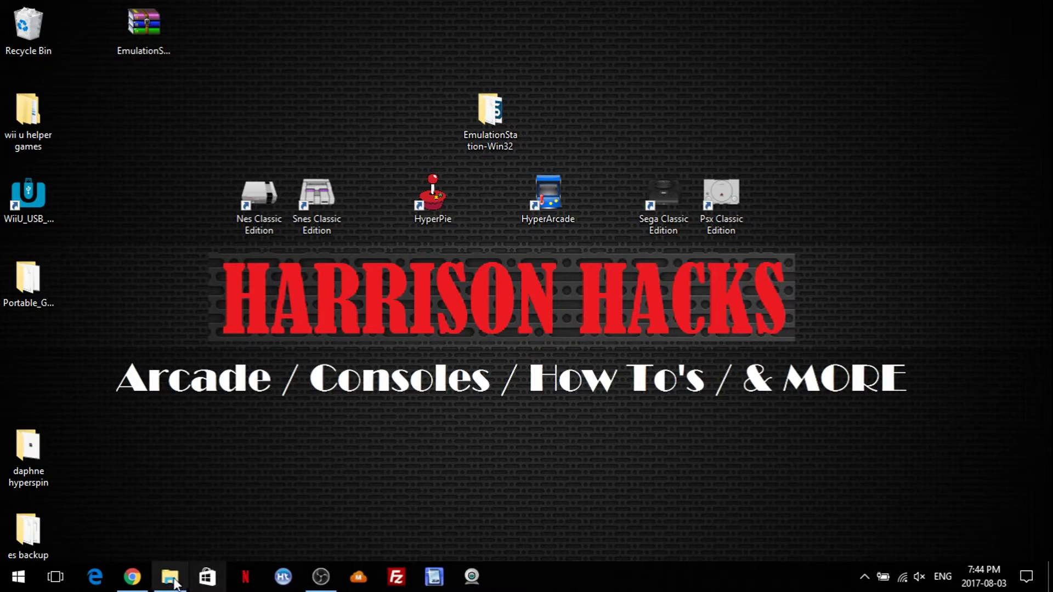
Step: Open Portable_Game_Station_1.5 on the H: drive and select everything except the .emulationstation and docs folders
{"action": "left_click", "coordinate": [170, 587]}
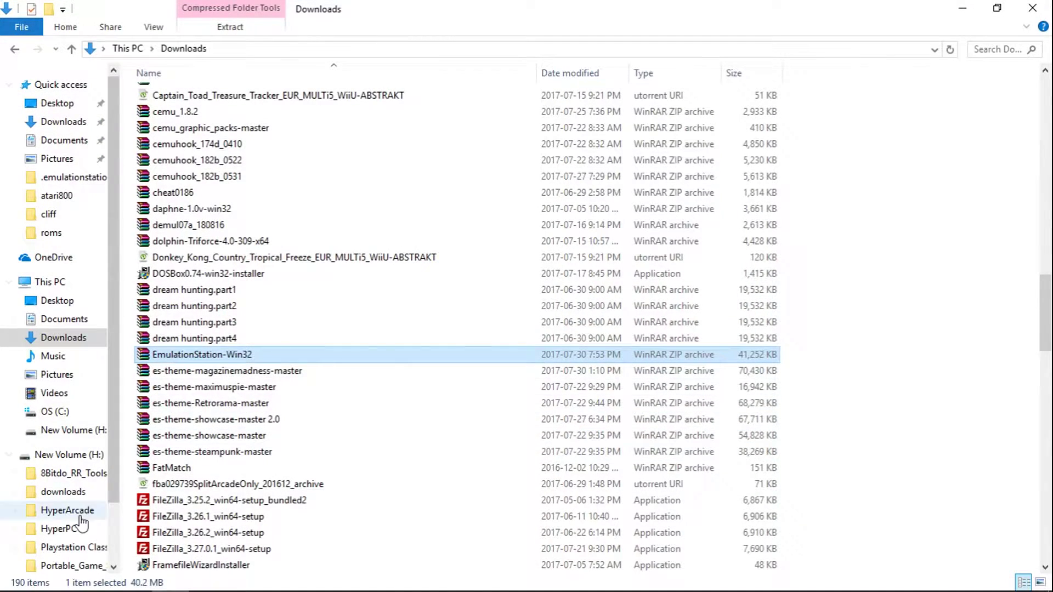
{"action": "left_click", "coordinate": [71, 566]}
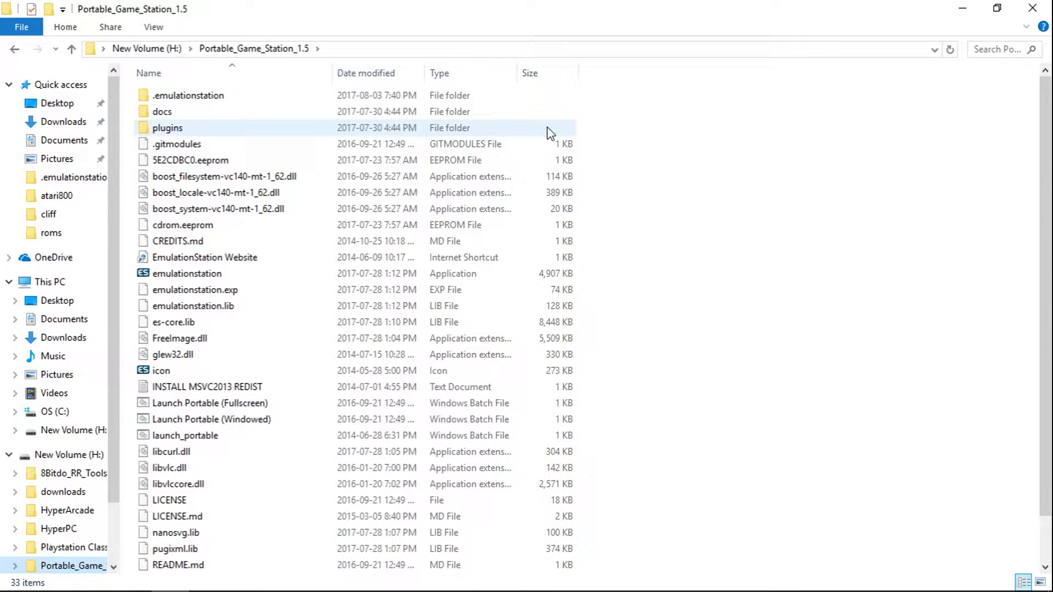
{"action": "left_click_drag", "start_coordinate": [586, 127], "coordinate": [283, 589]}
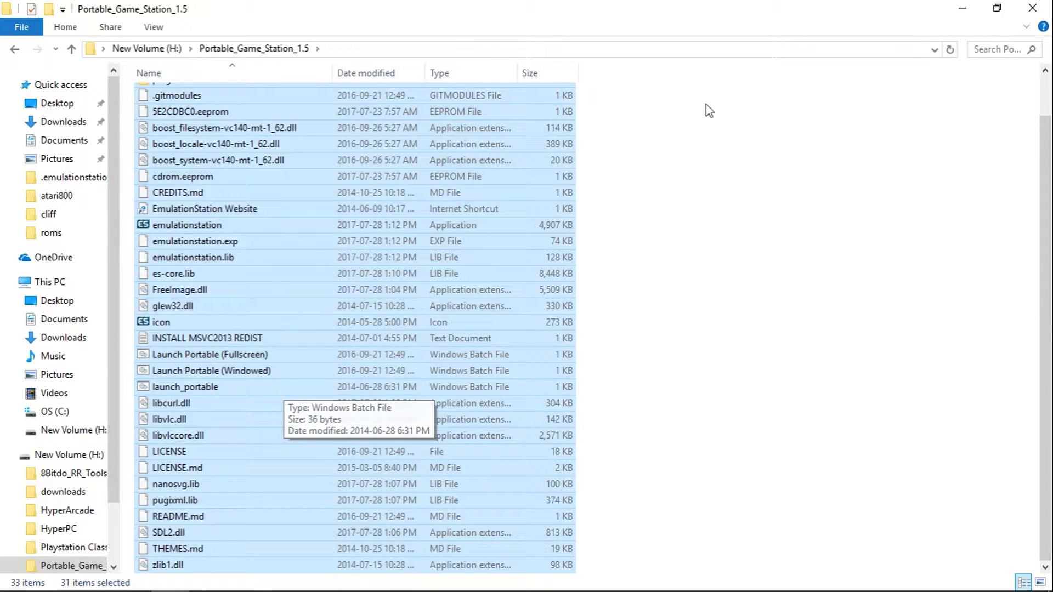
{"action": "left_click", "coordinate": [962, 8]}
Step: Move the es backup folder above the Sega Classic Edition shortcut and check the backed-up files inside it
{"action": "left_click_drag", "start_coordinate": [24, 544], "coordinate": [648, 120]}
{"action": "double_click", "coordinate": [649, 110]}
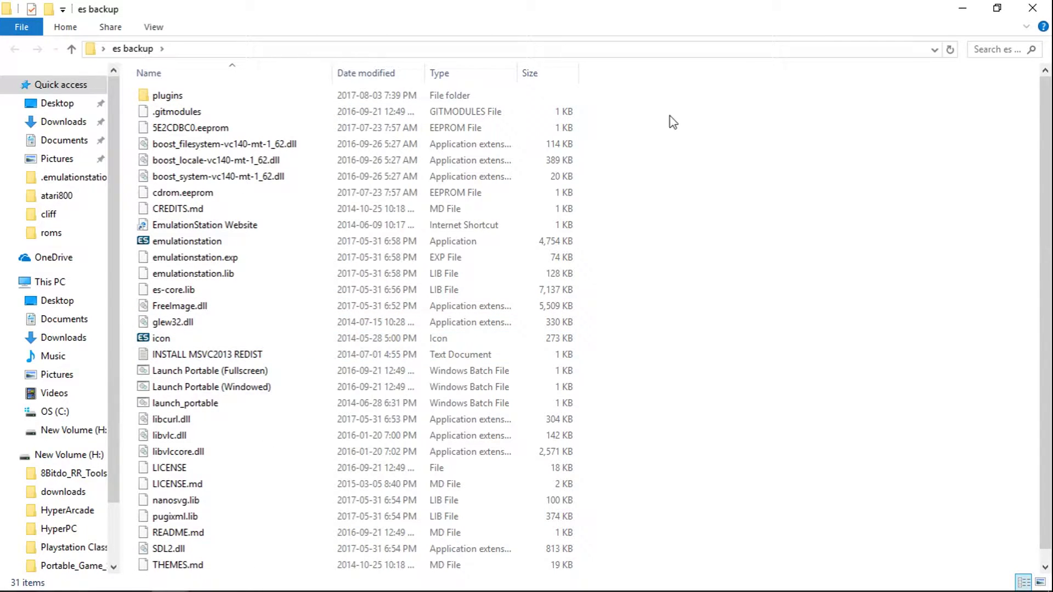
{"action": "left_click", "coordinate": [962, 8]}
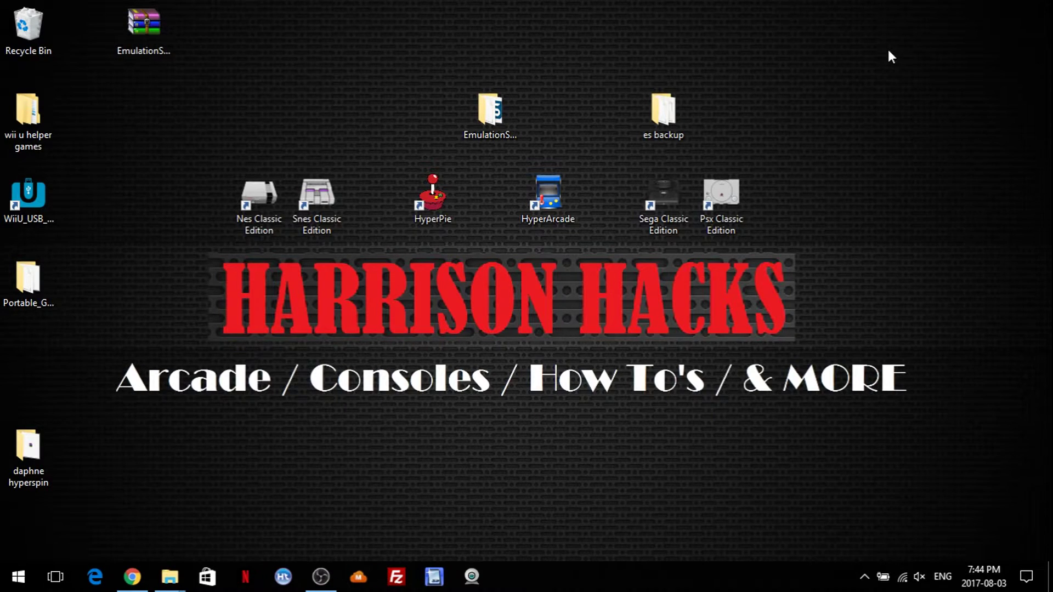
Step: Copy the plugins folder and all other files from the extracted EmulationStation-Win32 folder
{"action": "double_click", "coordinate": [487, 117]}
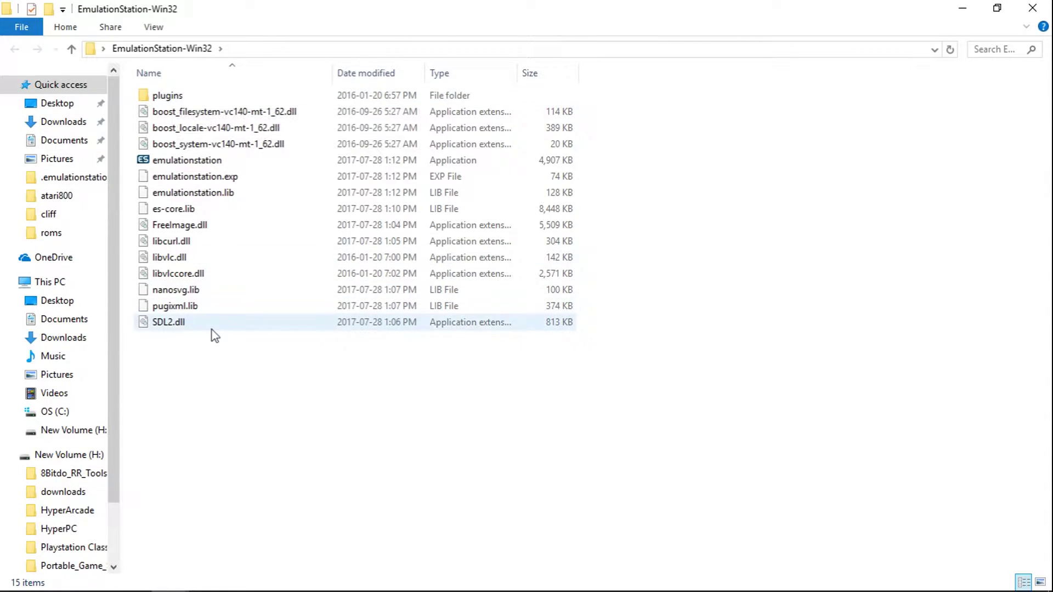
{"action": "left_click_drag", "start_coordinate": [230, 357], "coordinate": [120, 76]}
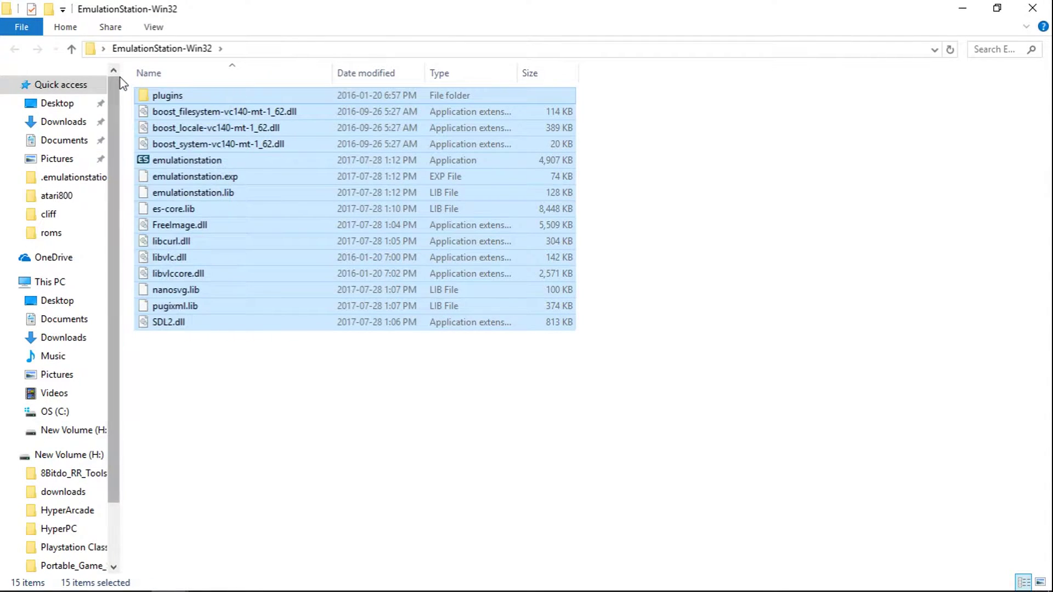
{"action": "right_click", "coordinate": [180, 99]}
{"action": "left_click", "coordinate": [253, 384]}
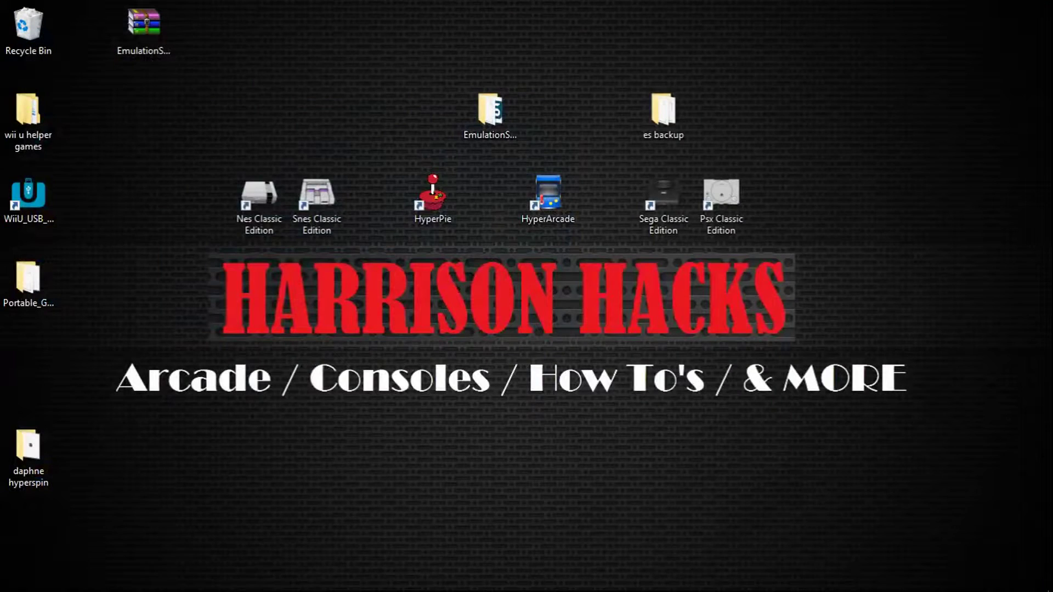
Step: Close the es backup window and paste the copied files into Portable_Game_Station_1.5, replacing the files in the destination
{"action": "mouse_move", "coordinate": [170, 577]}
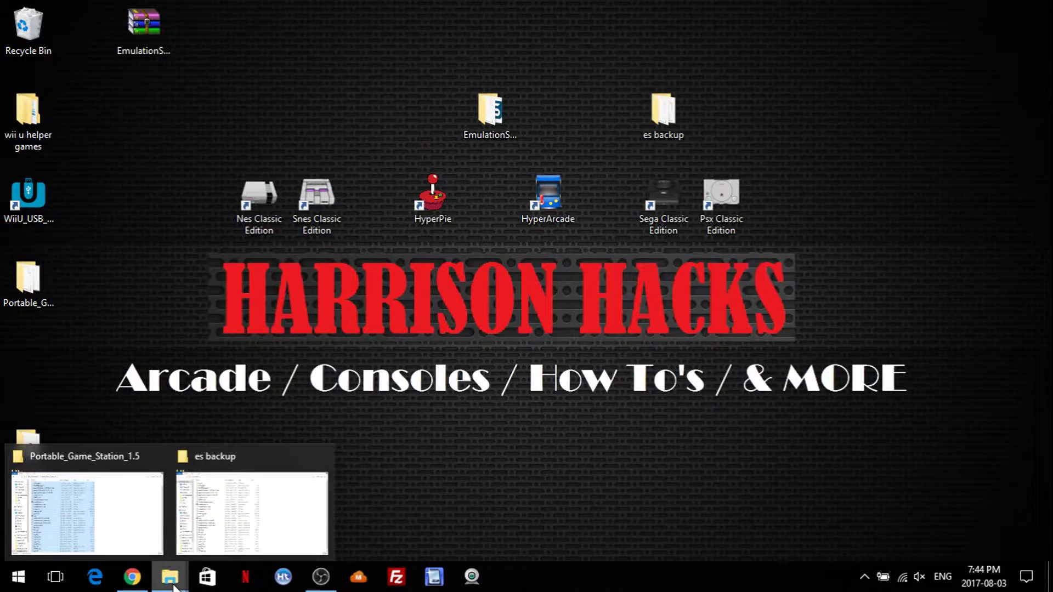
{"action": "left_click", "coordinate": [324, 455]}
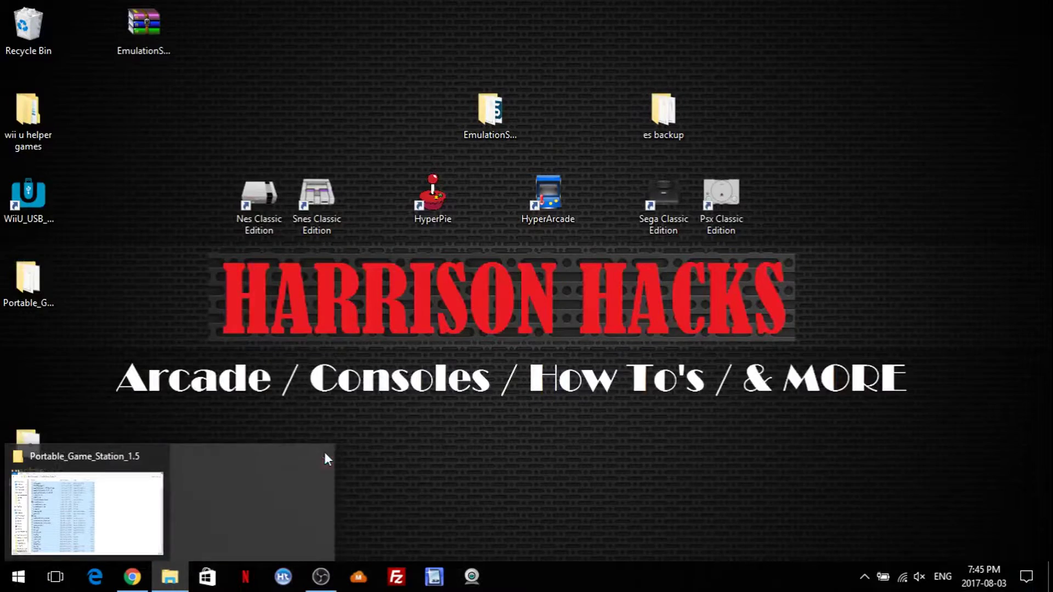
{"action": "left_click", "coordinate": [137, 494]}
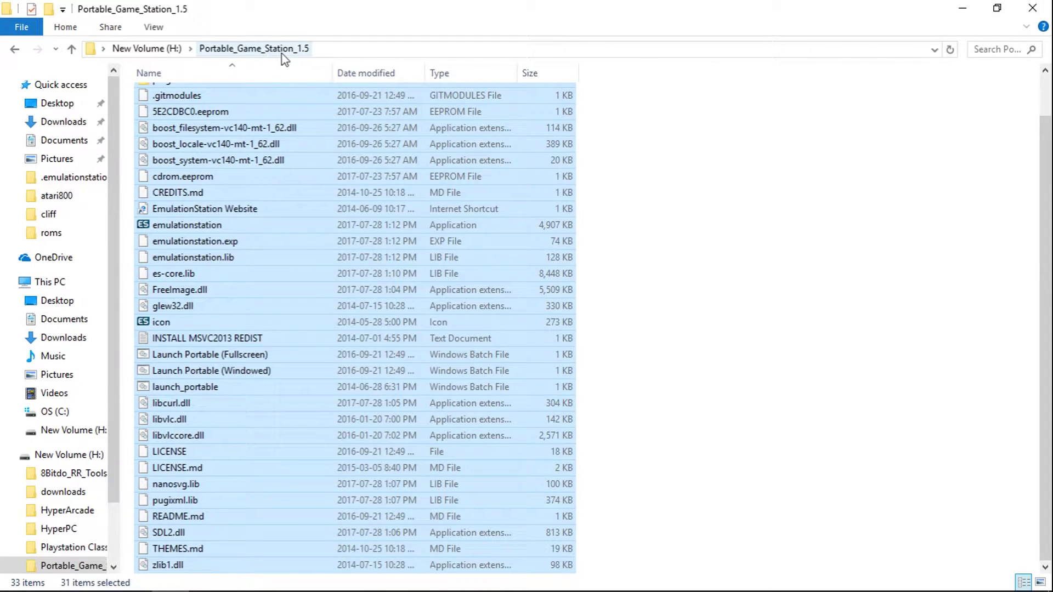
{"action": "scroll", "coordinate": [238, 213], "scroll_direction": "up", "scroll_amount": 1}
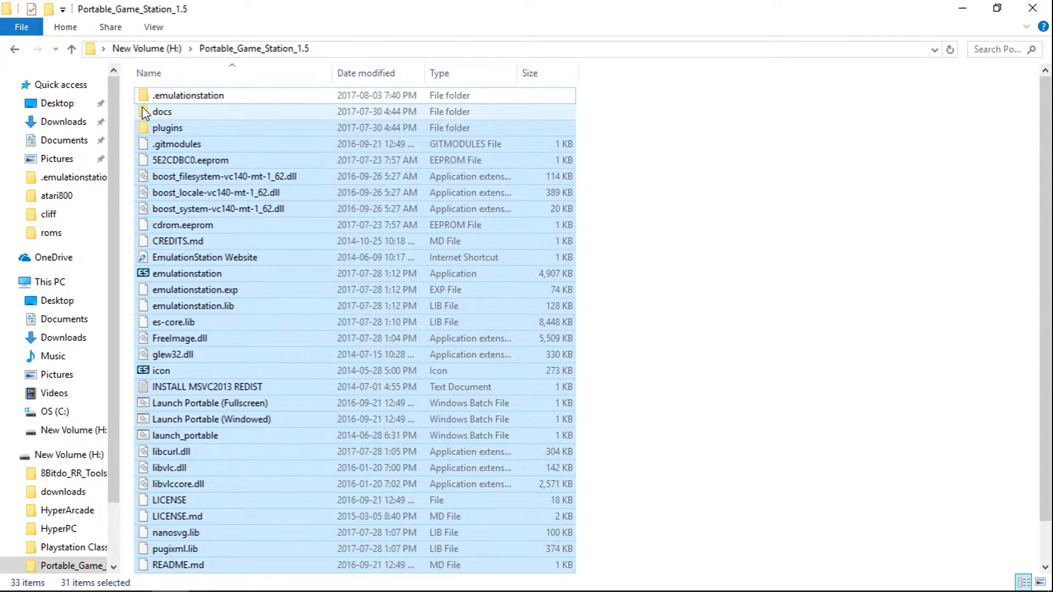
{"action": "left_click", "coordinate": [165, 110]}
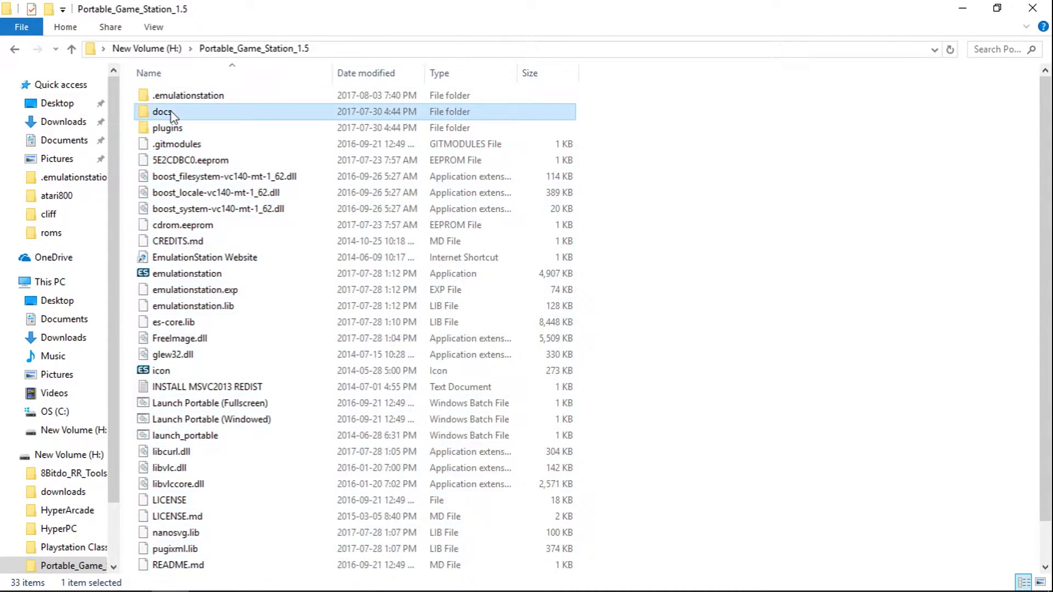
{"action": "right_click", "coordinate": [733, 222]}
{"action": "left_click", "coordinate": [771, 328]}
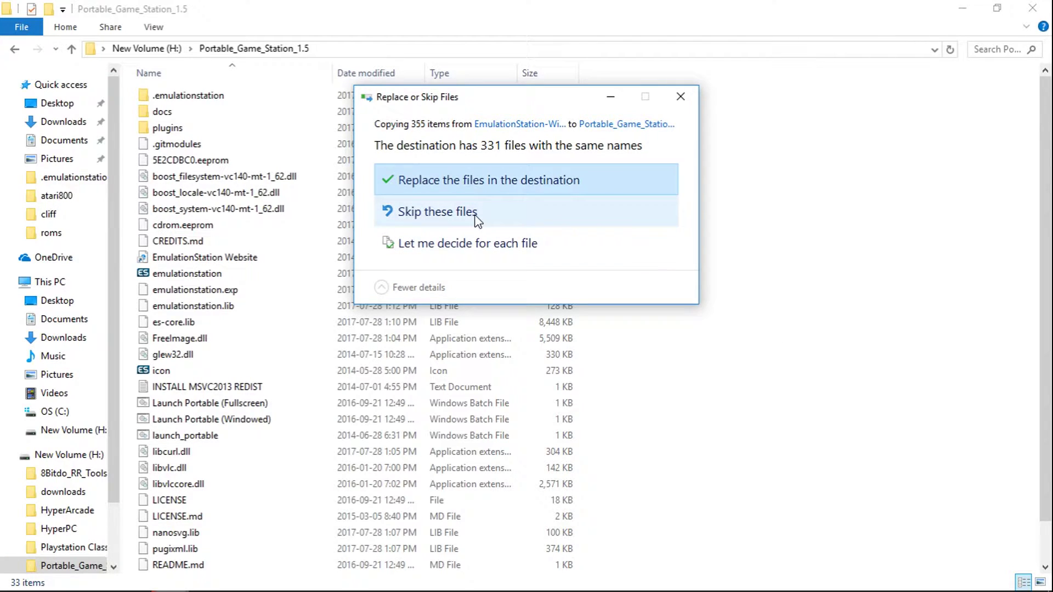
{"action": "left_click", "coordinate": [453, 186]}
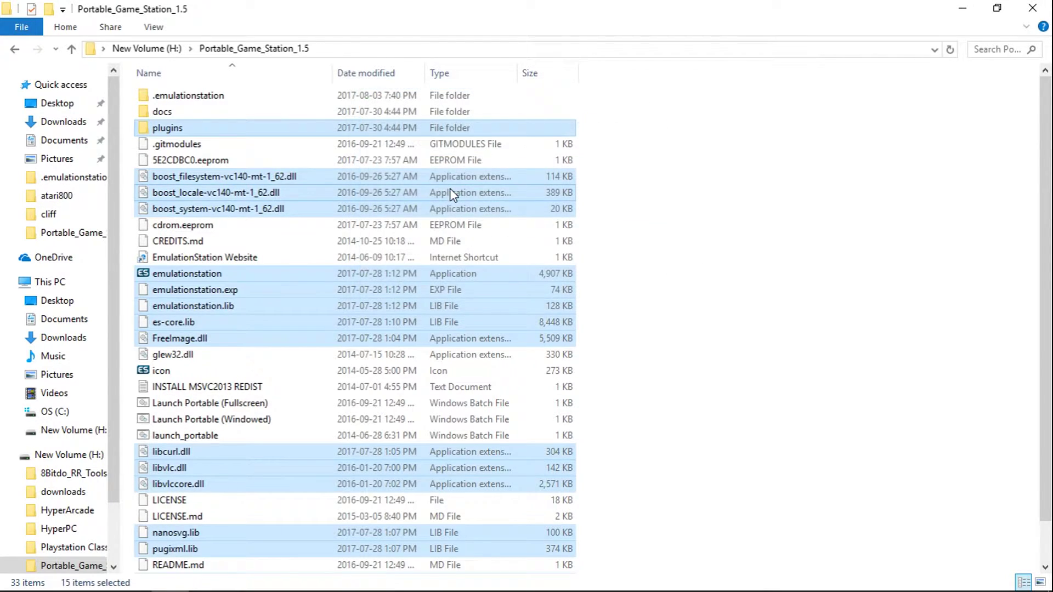
{"action": "left_click", "coordinate": [908, 286]}
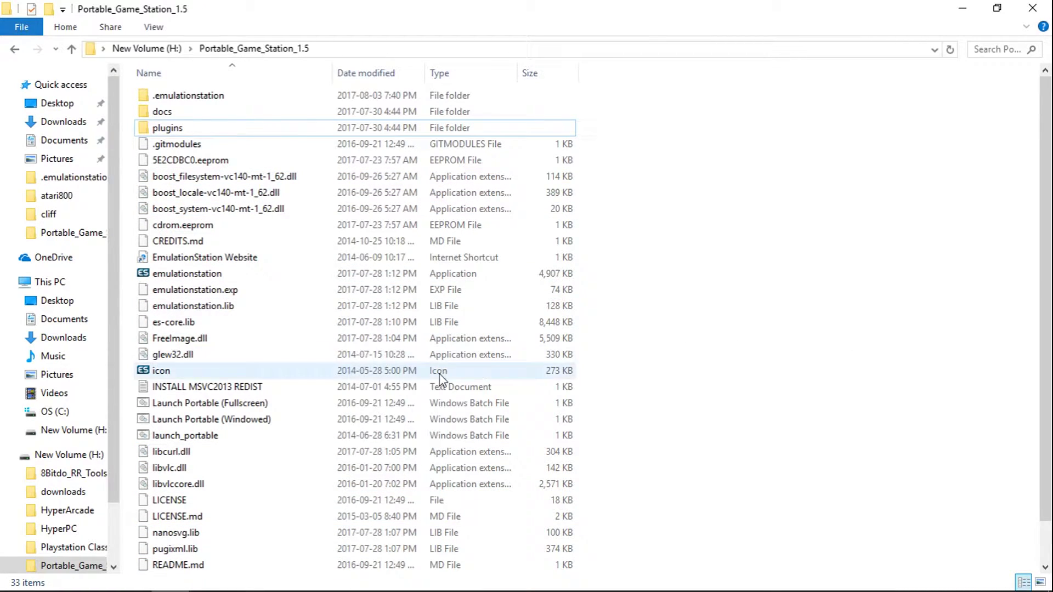
Step: Start EmulationStation with the Launch Portable (Windowed) batch file and open its game collection settings
{"action": "double_click", "coordinate": [245, 420]}
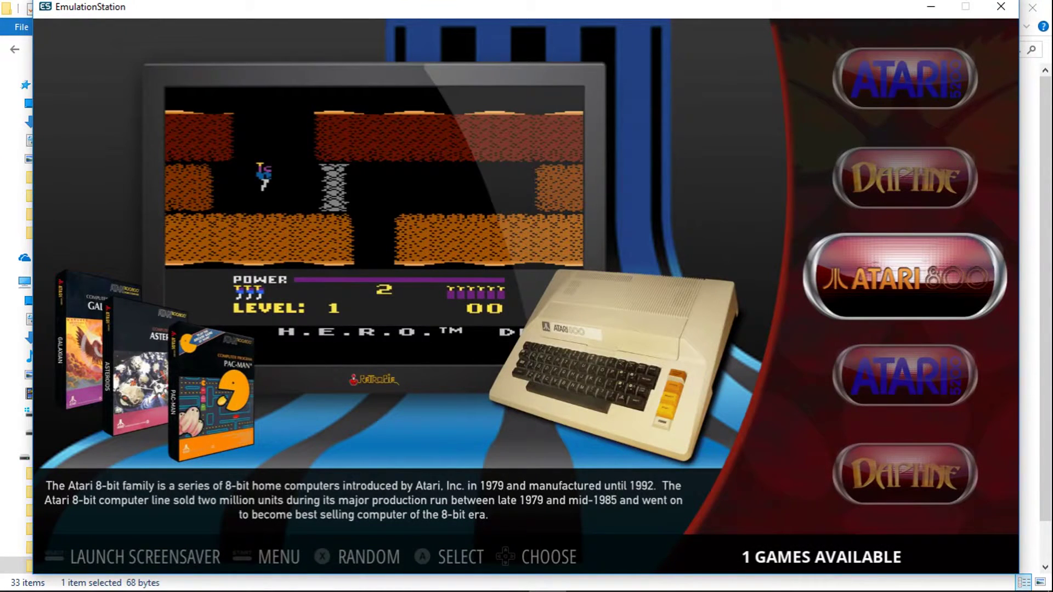
{"action": "key", "text": "Return"}
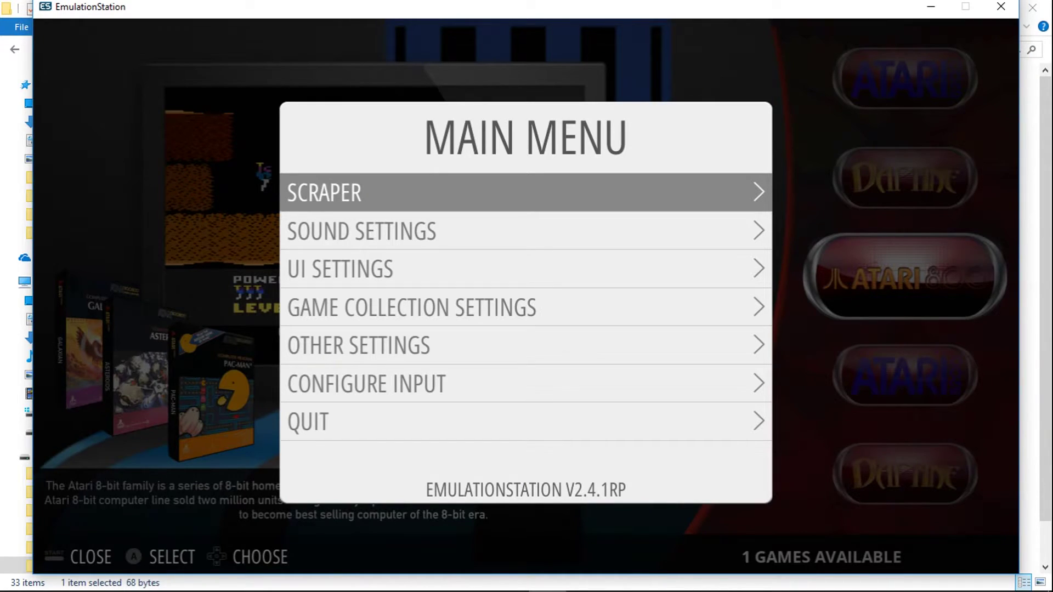
{"action": "key", "text": "Down"}
{"action": "key", "text": "Down"}
{"action": "key", "text": "Down"}
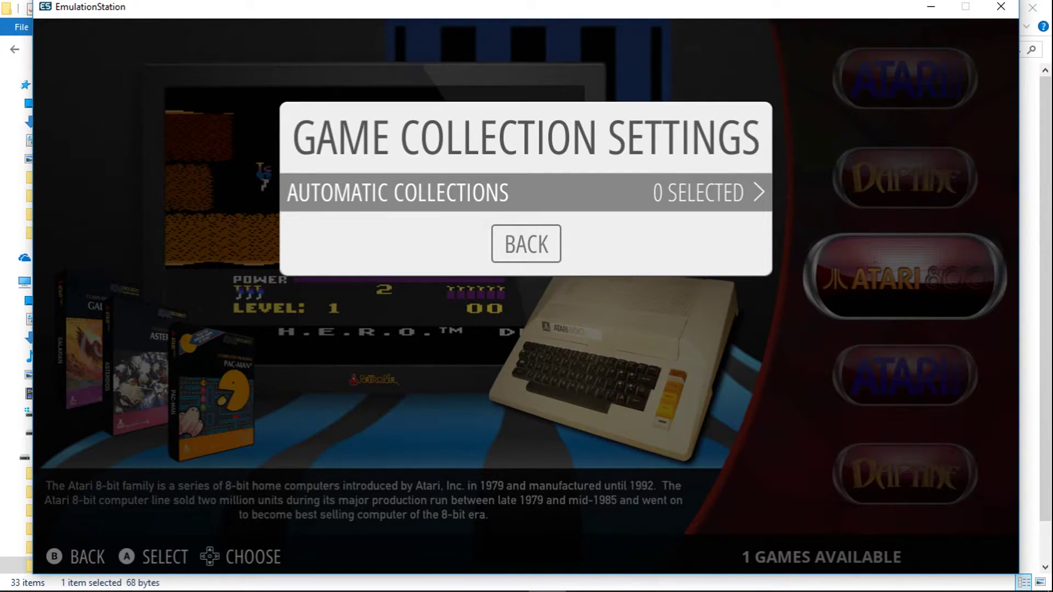
Step: Enable Favorites under automatic collections and return to the system list
{"action": "key", "text": "Return"}
{"action": "key", "text": "Down"}
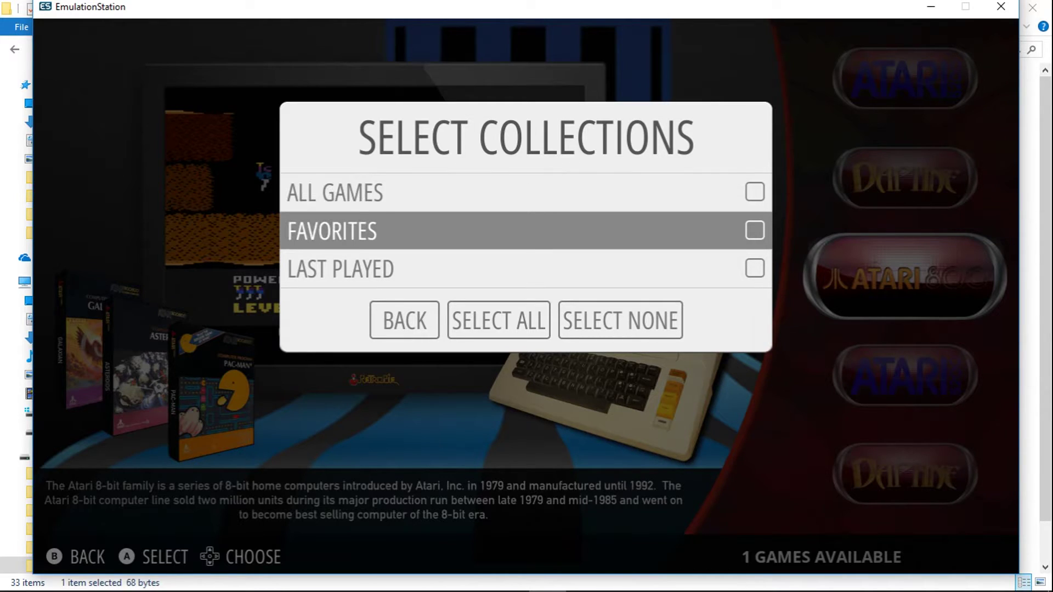
{"action": "key", "text": "Return"}
{"action": "key", "text": "Down"}
{"action": "key", "text": "Down"}
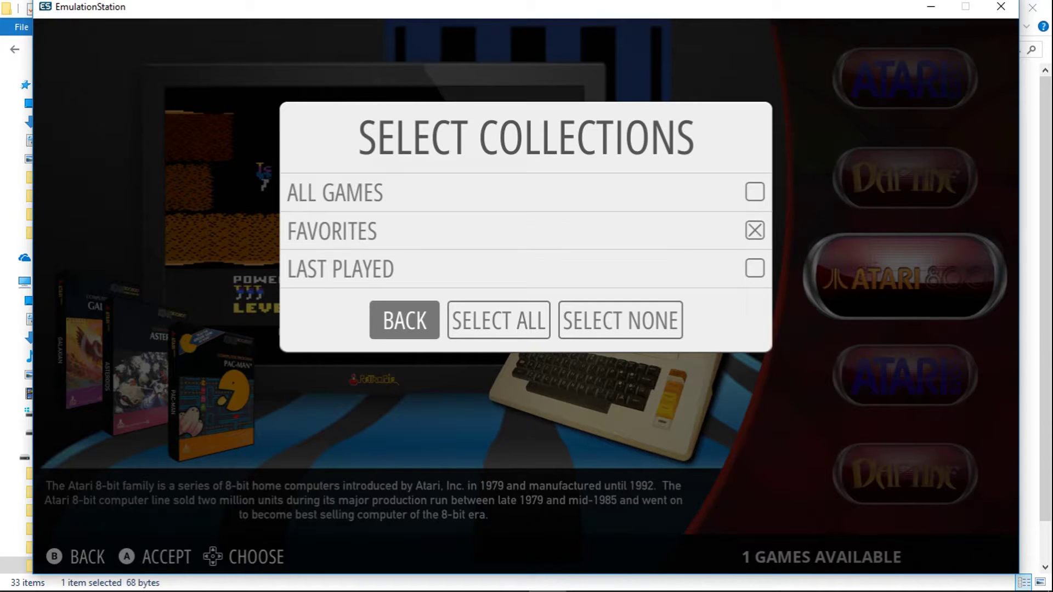
{"action": "key", "text": "Return"}
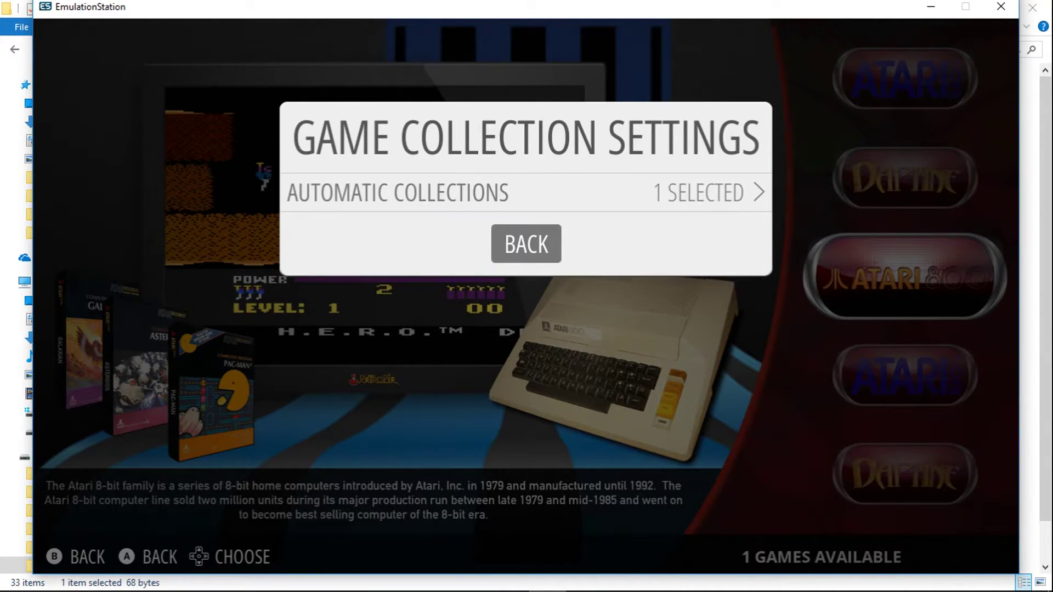
{"action": "key", "text": "Return"}
{"action": "key", "text": "Down"}
{"action": "key", "text": "Escape"}
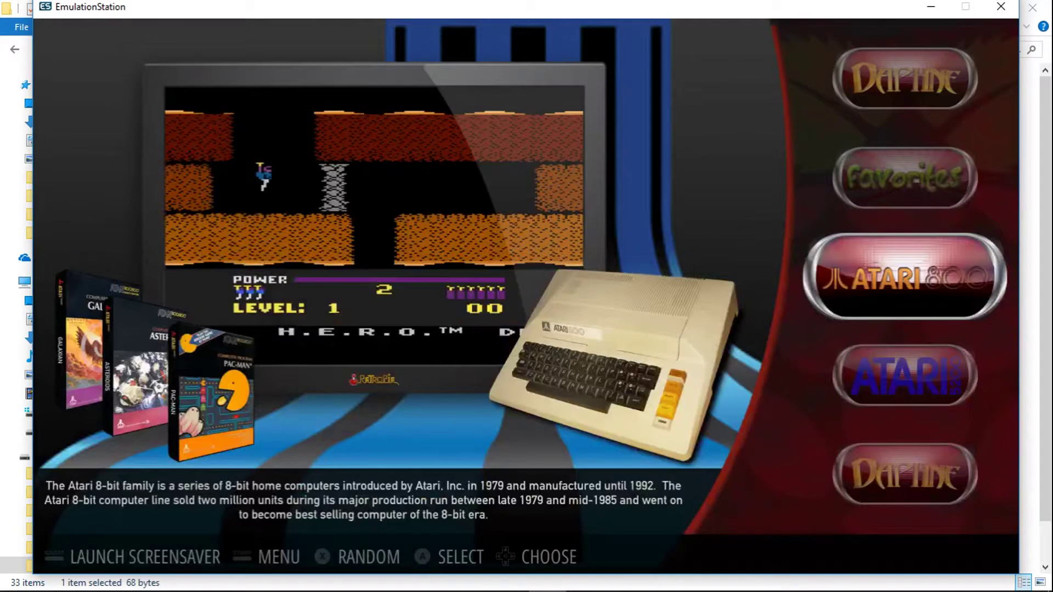
Step: Open the Favorites collection to check its entries and return to the system list
{"action": "key", "text": "Up"}
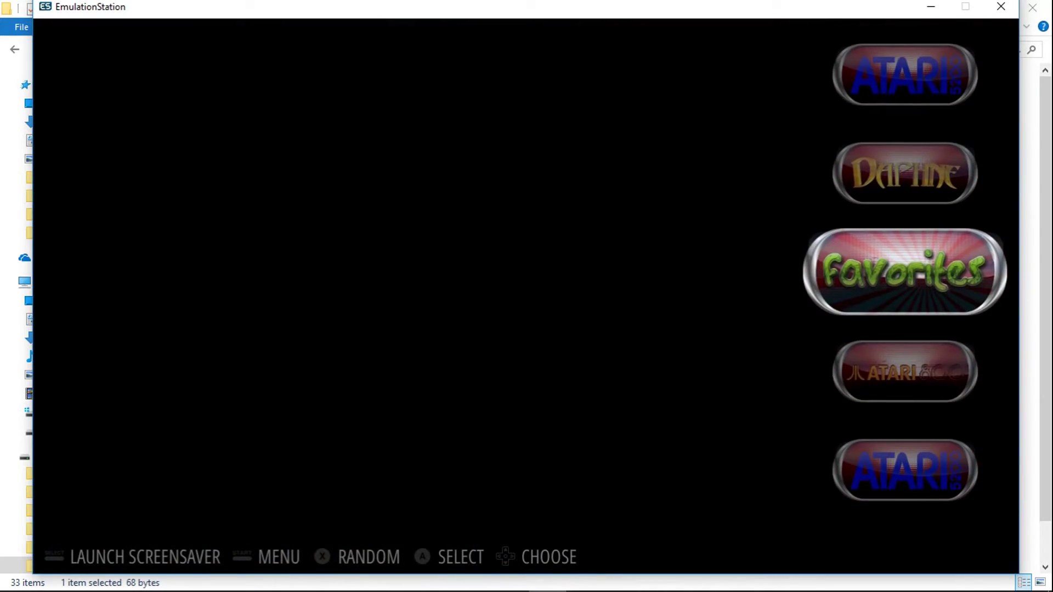
{"action": "key", "text": "Return"}
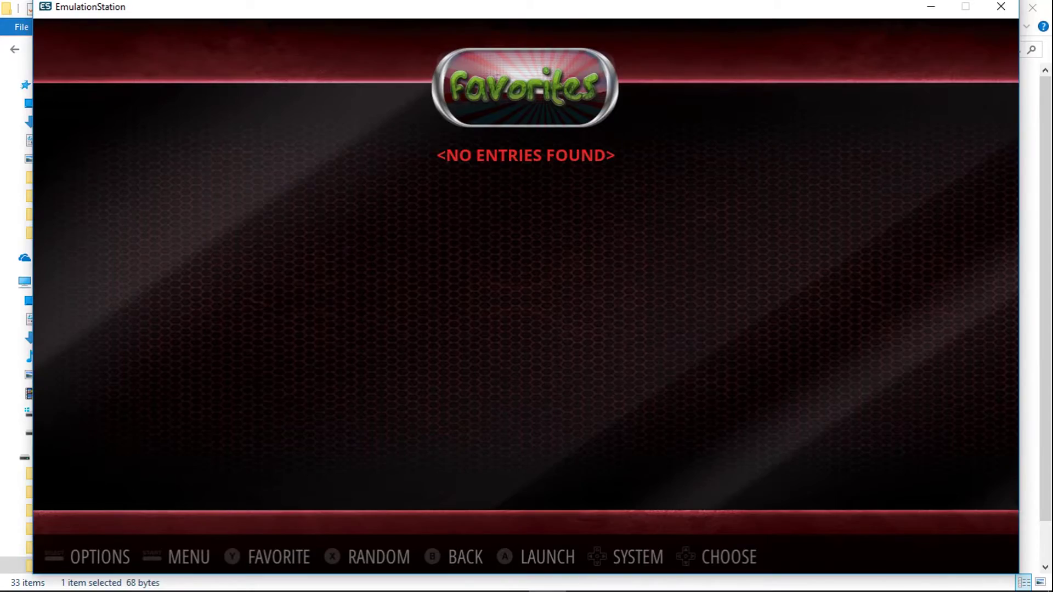
{"action": "key", "text": "Escape"}
Step: Open the Daphne system and add Dragon's Lair to Favorites
{"action": "key", "text": "Up"}
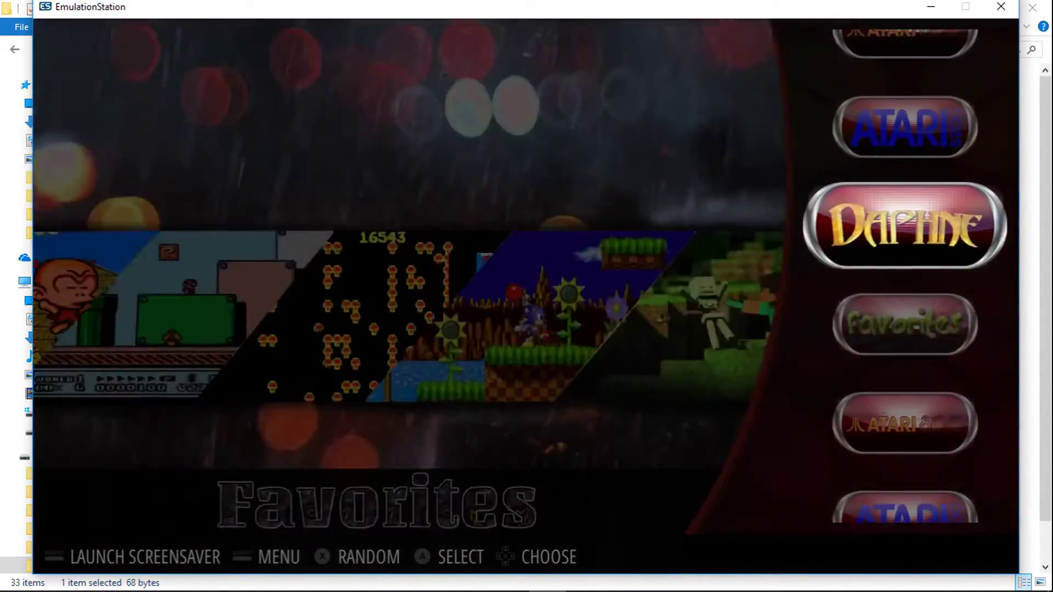
{"action": "key", "text": "Up"}
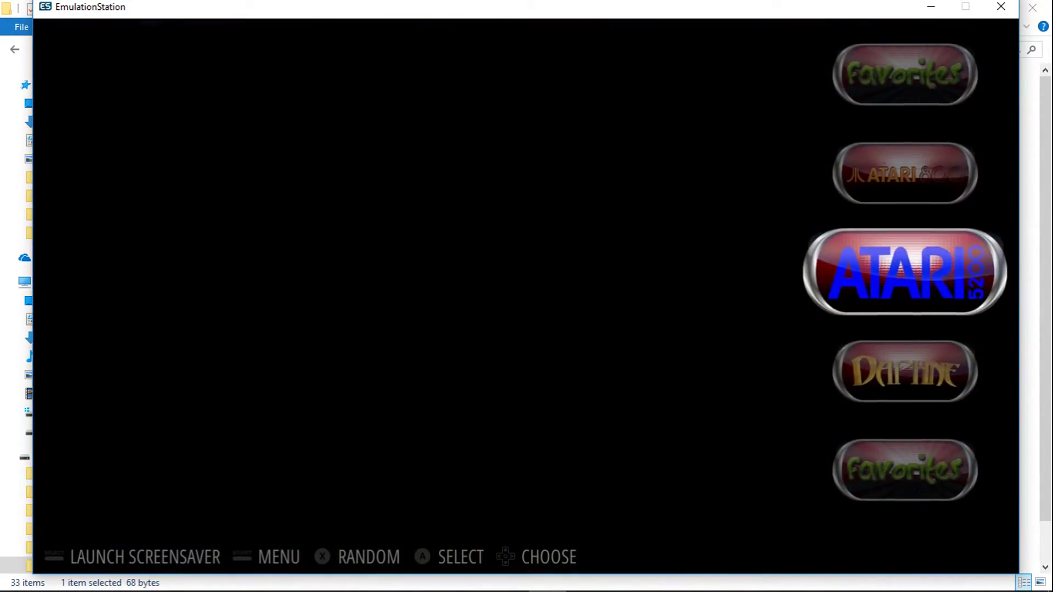
{"action": "key", "text": "Down"}
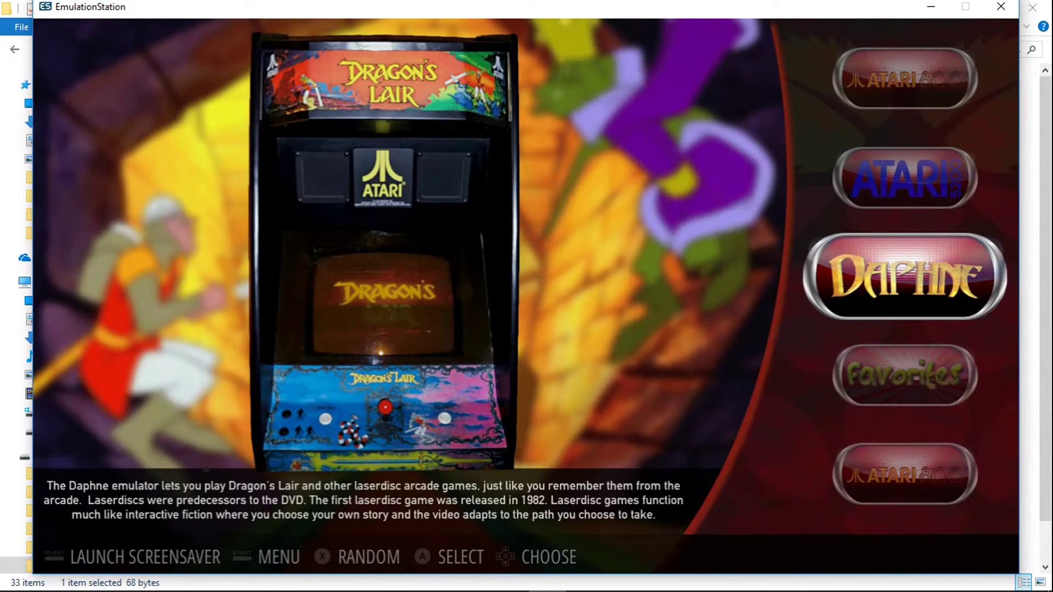
{"action": "key", "text": "Return"}
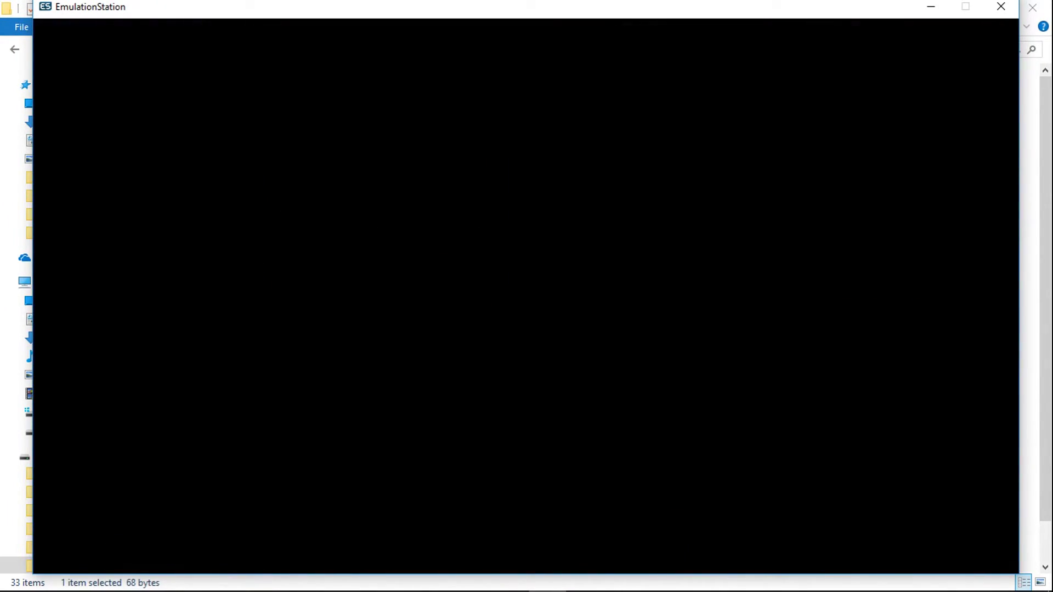
{"action": "key", "text": "Down"}
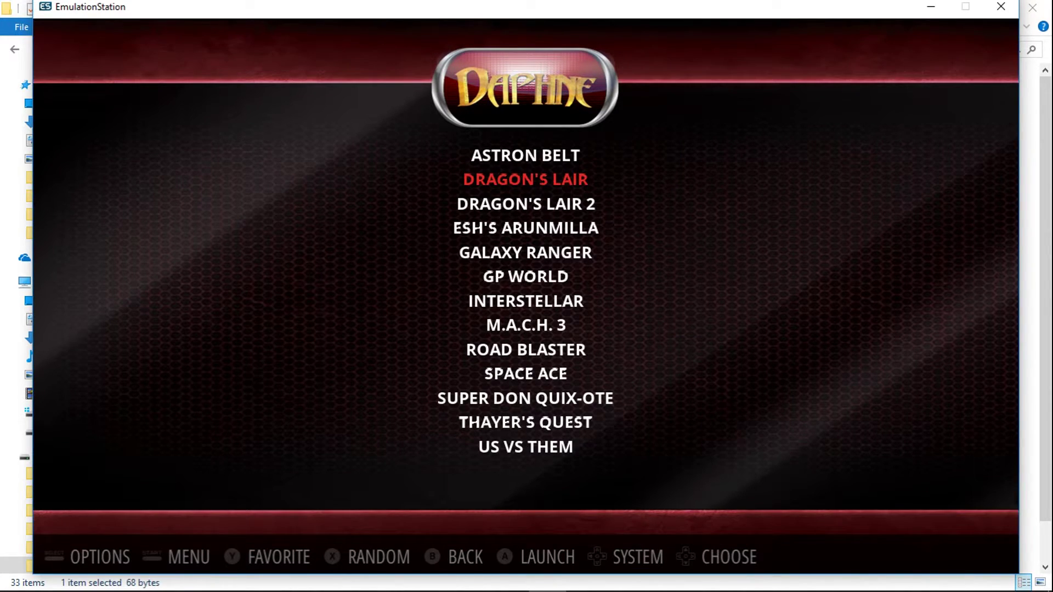
{"action": "key", "text": "y"}
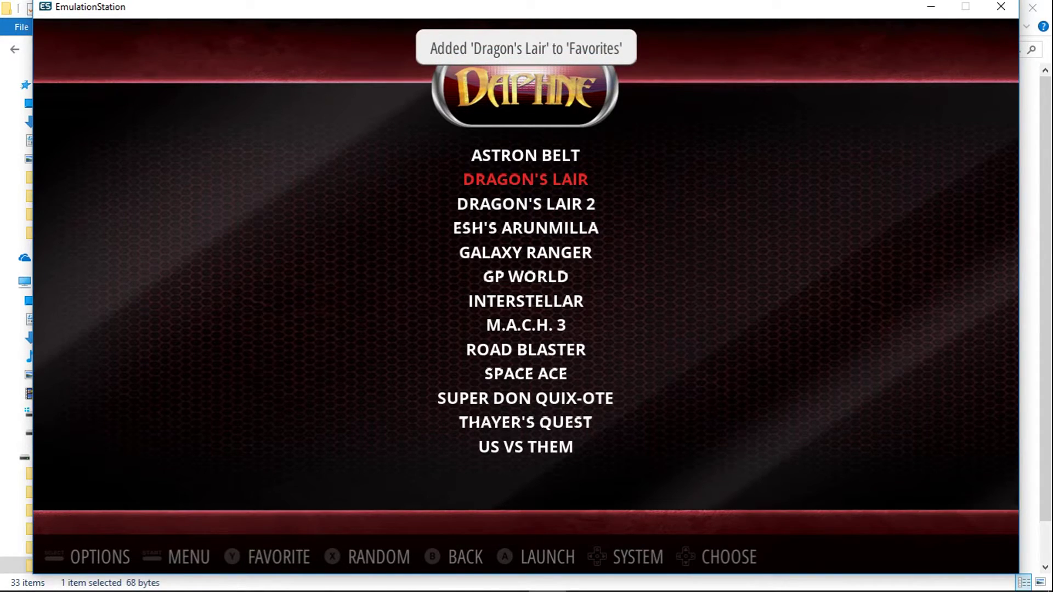
Step: Add Space Ace from the Daphne game list to Favorites and return to the system list
{"action": "key", "text": "Down"}
{"action": "key", "text": "Down"}
{"action": "key", "text": "Down"}
{"action": "key", "text": "Down"}
{"action": "key", "text": "Down"}
{"action": "key", "text": "Down"}
{"action": "key", "text": "Down"}
{"action": "key", "text": "Down"}
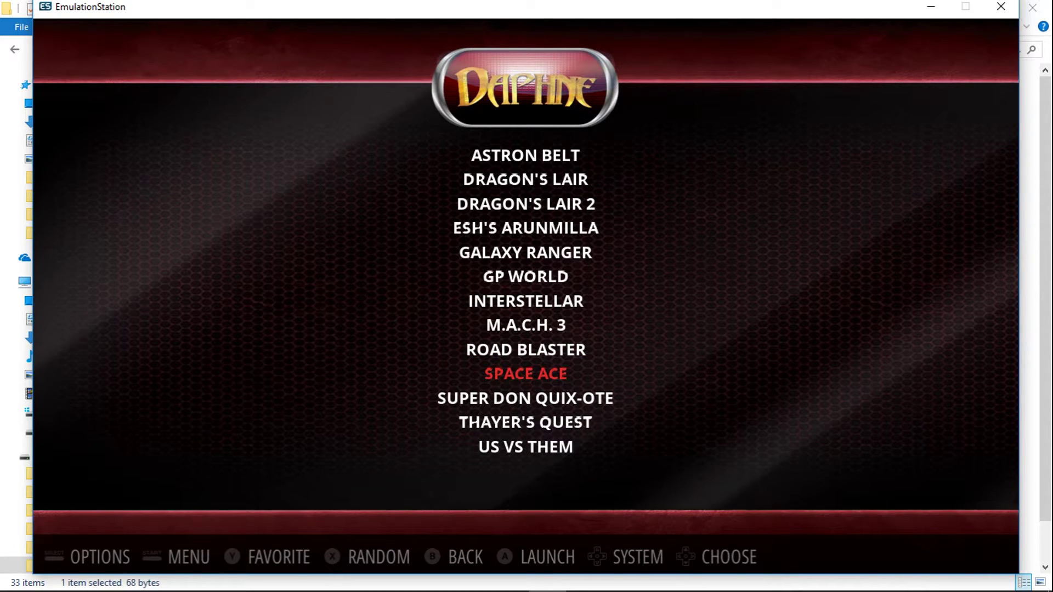
{"action": "key", "text": "y"}
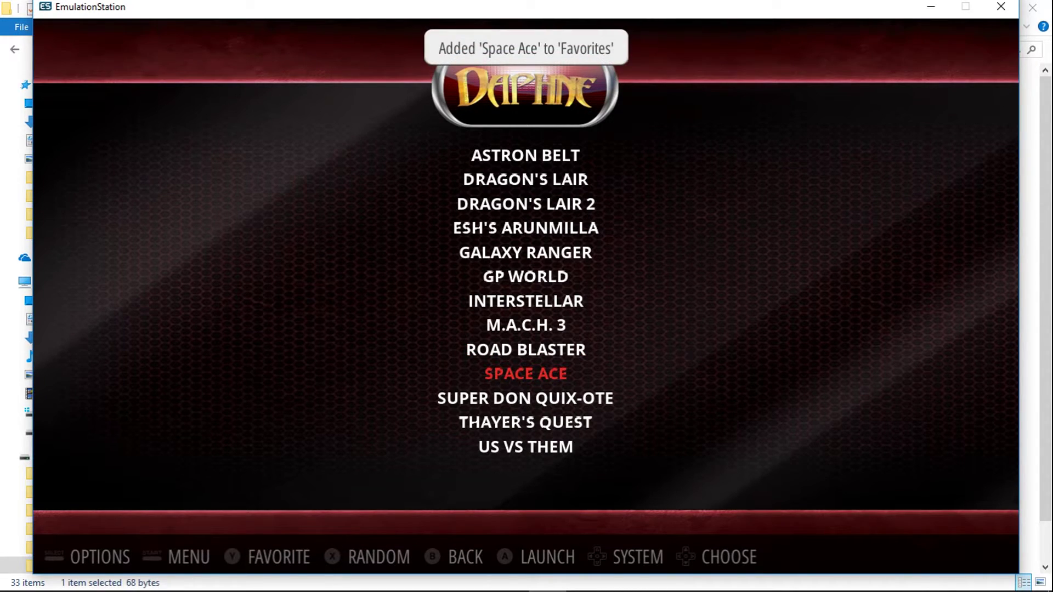
{"action": "key", "text": "Escape"}
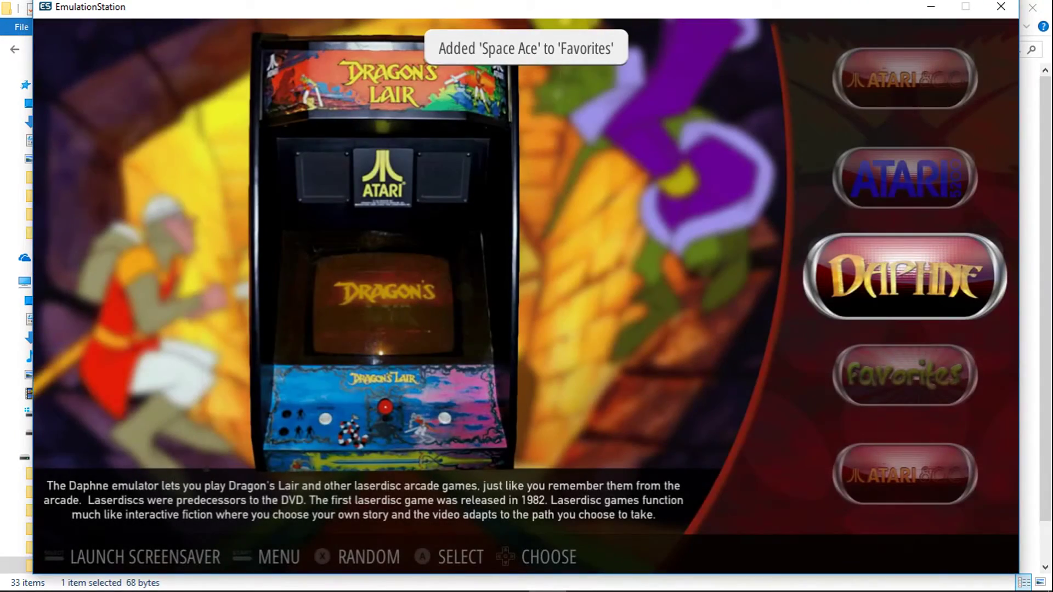
Step: Add Choplifter from the Atari 5200 system to Favorites and return to the system list
{"action": "key", "text": "Up"}
{"action": "key", "text": "Return"}
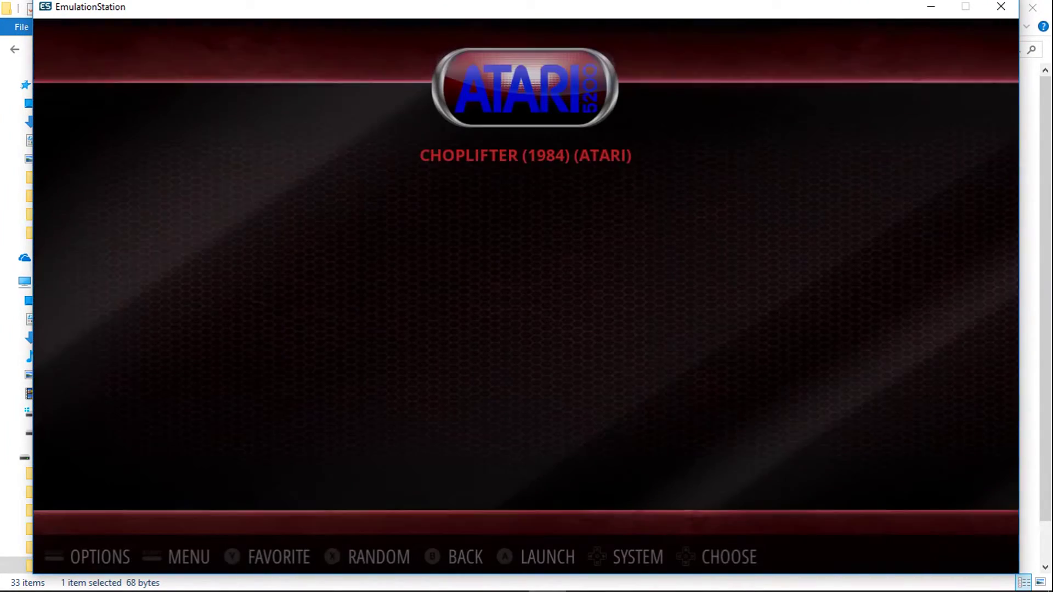
{"action": "key", "text": "y"}
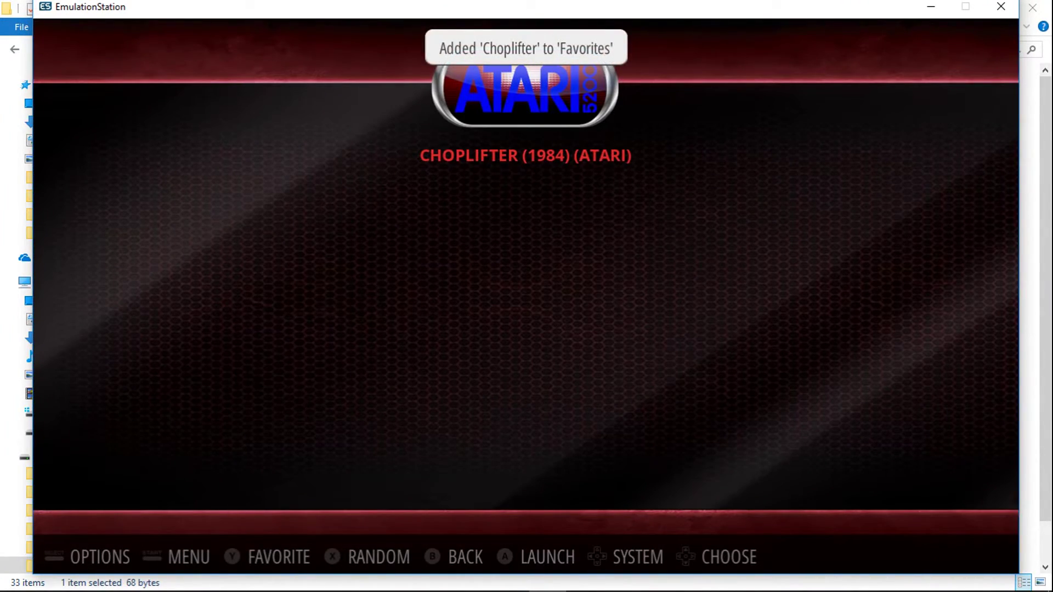
{"action": "key", "text": "Escape"}
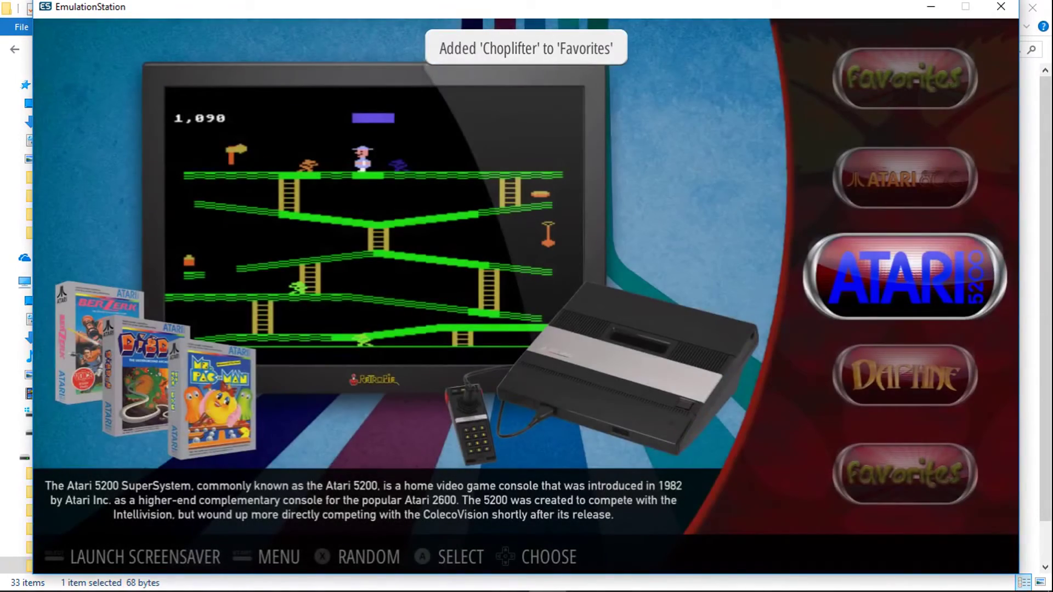
Step: Open the Favorites collection to review the games added to it and return to the system list
{"action": "key", "text": "Up"}
{"action": "key", "text": "Up"}
{"action": "key", "text": "Return"}
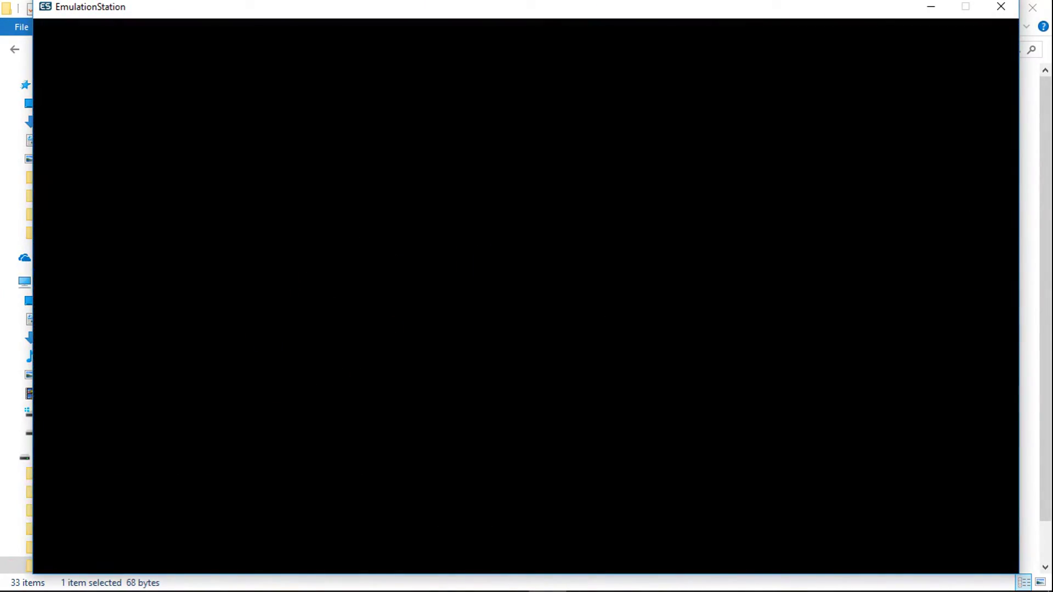
{"action": "key", "text": "Up"}
{"action": "key", "text": "Up"}
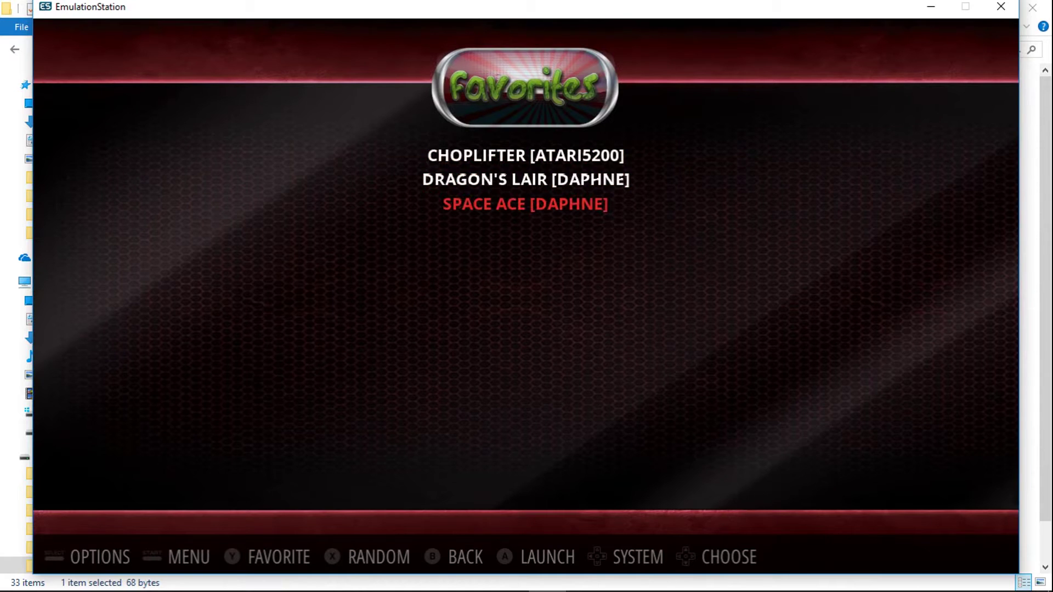
{"action": "key", "text": "Escape"}
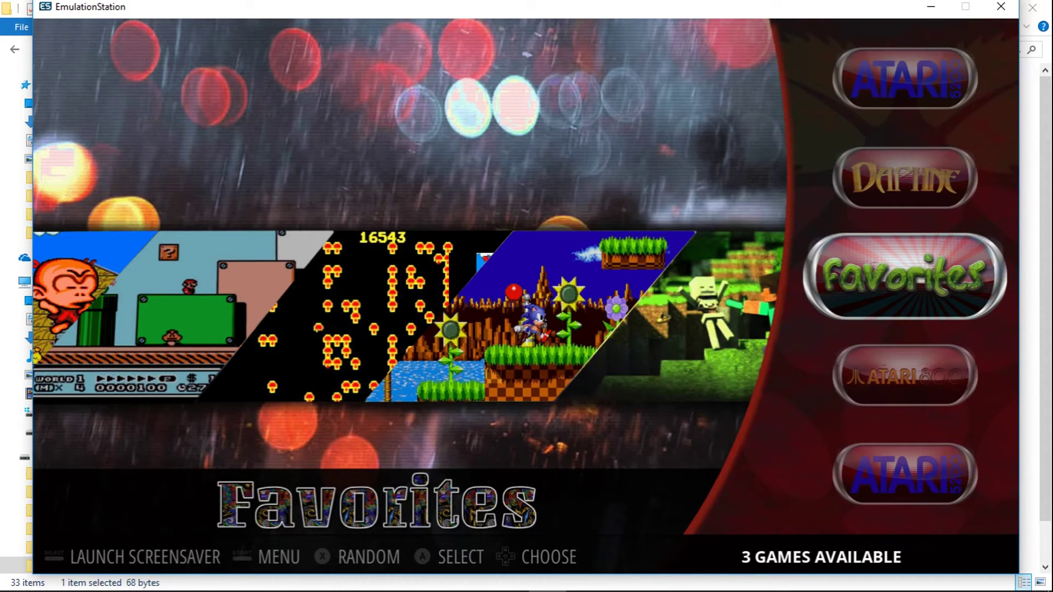
Step: Open the automatic game collections in the game collection settings and enable All Games
{"action": "key", "text": "Return"}
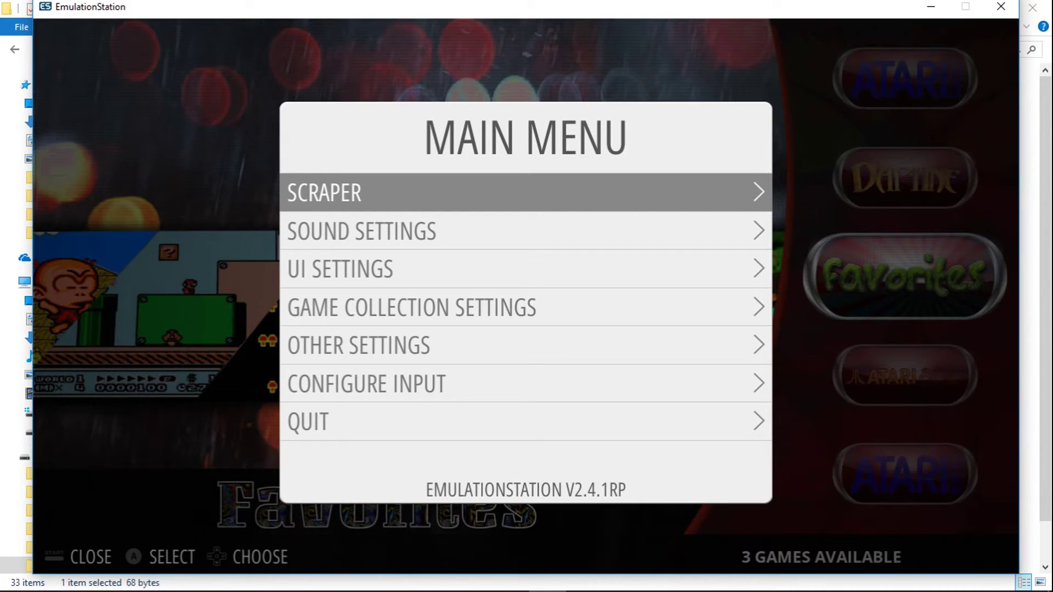
{"action": "key", "text": "Down"}
{"action": "key", "text": "Down"}
{"action": "key", "text": "Down"}
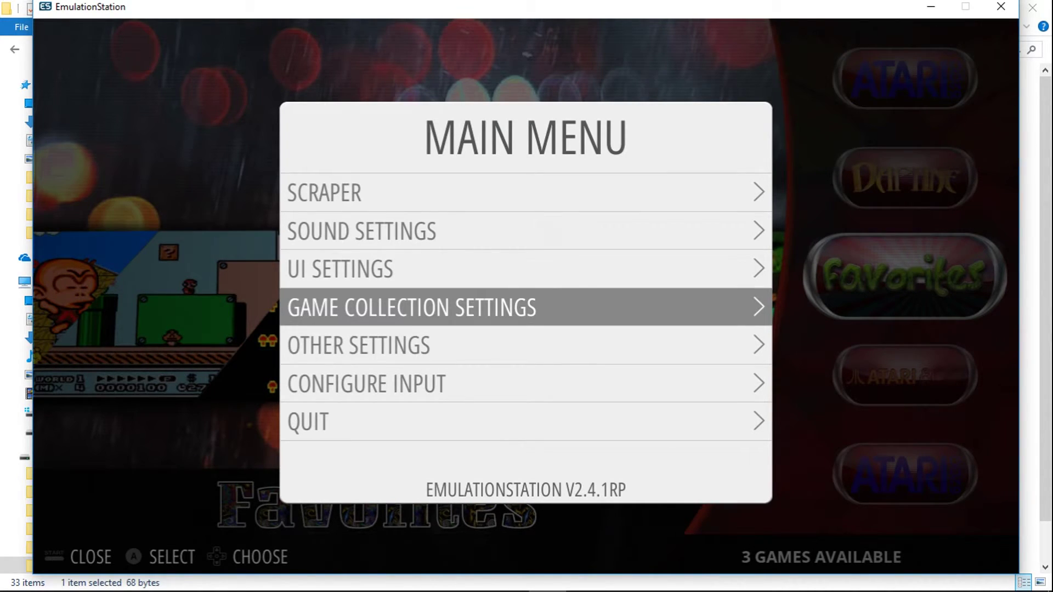
{"action": "key", "text": "Return"}
{"action": "key", "text": "Return"}
{"action": "key", "text": "Return"}
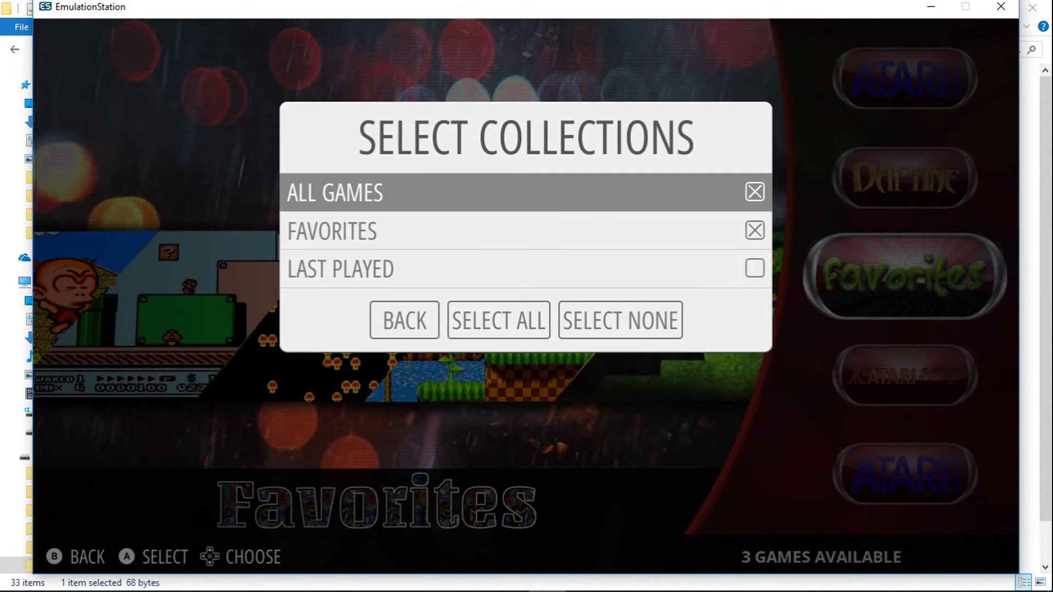
Step: Enable the Last Played automatic collection, apply the collection settings and return to the system list
{"action": "key", "text": "Down"}
{"action": "key", "text": "Down"}
{"action": "key", "text": "Return"}
{"action": "key", "text": "Down"}
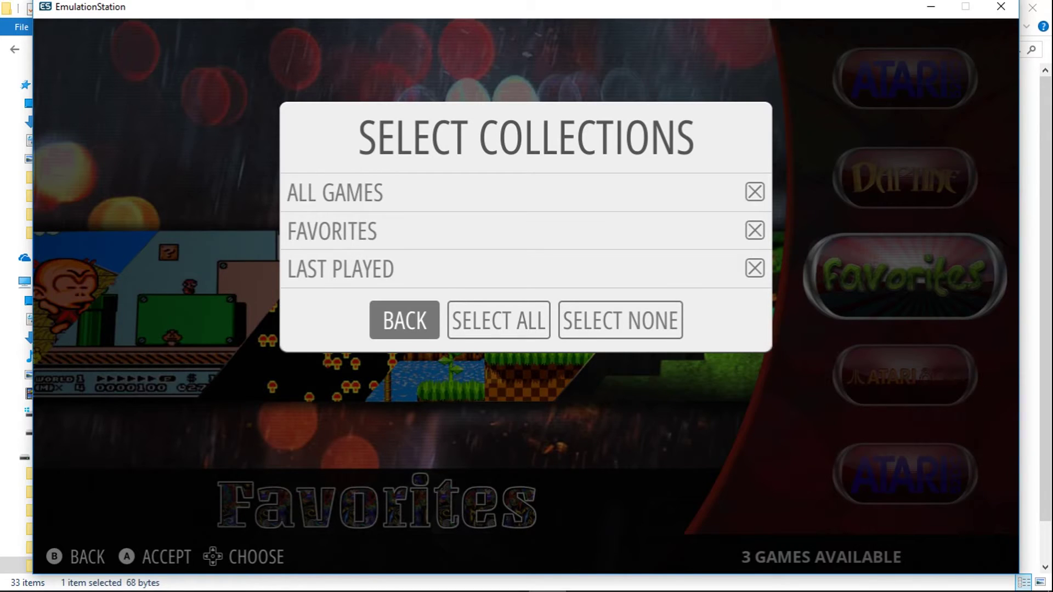
{"action": "key", "text": "Return"}
{"action": "key", "text": "Down"}
{"action": "key", "text": "Return"}
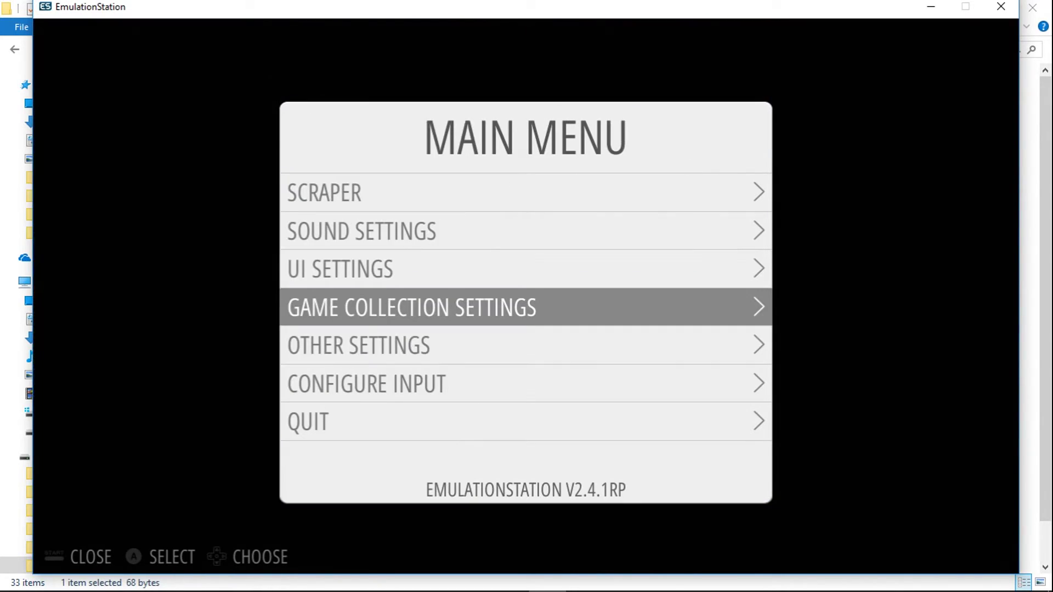
{"action": "key", "text": "Escape"}
Step: Open the Last Played collection, look through its games and return to the system list
{"action": "key", "text": "Up"}
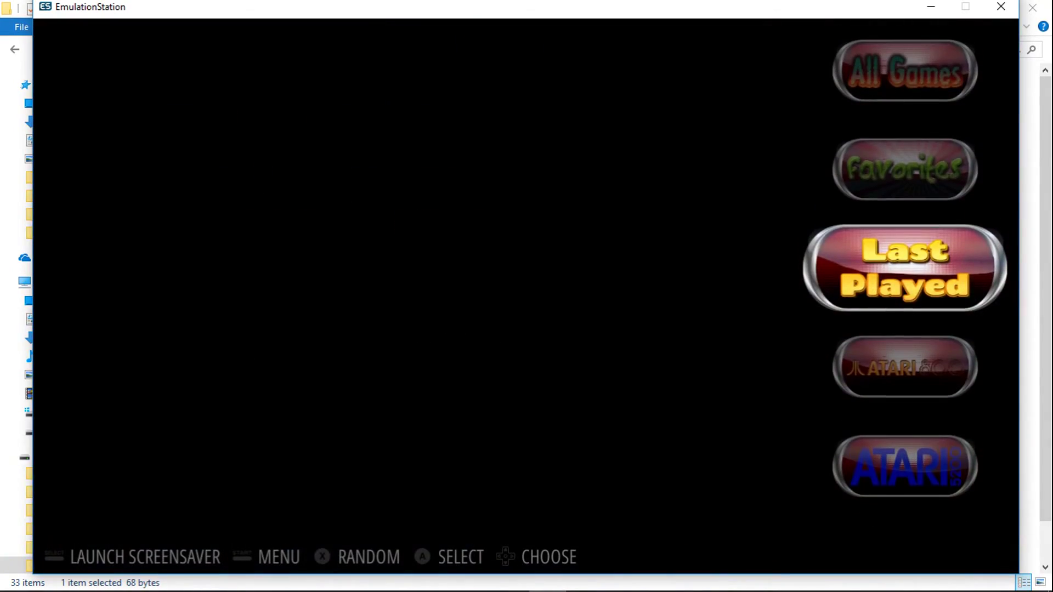
{"action": "key", "text": "Return"}
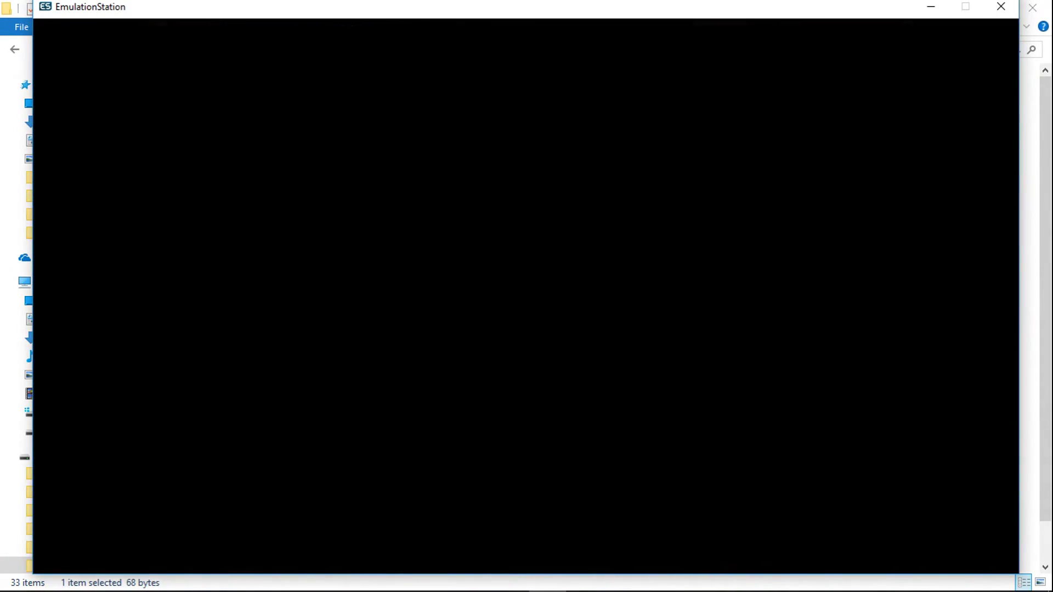
{"action": "key", "text": "Down"}
{"action": "key", "text": "Down"}
{"action": "key", "text": "Down"}
{"action": "key", "text": "Down"}
{"action": "key", "text": "Up"}
{"action": "key", "text": "Up"}
{"action": "key", "text": "Up"}
{"action": "key", "text": "Up"}
{"action": "key", "text": "Up"}
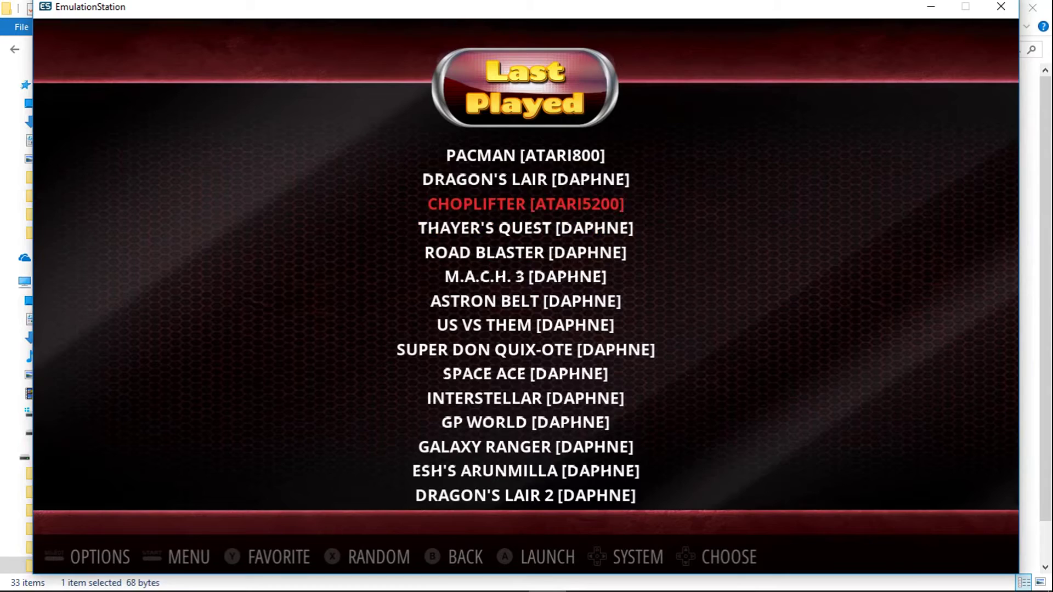
{"action": "key", "text": "Down"}
{"action": "key", "text": "Down"}
{"action": "key", "text": "Down"}
{"action": "key", "text": "Up"}
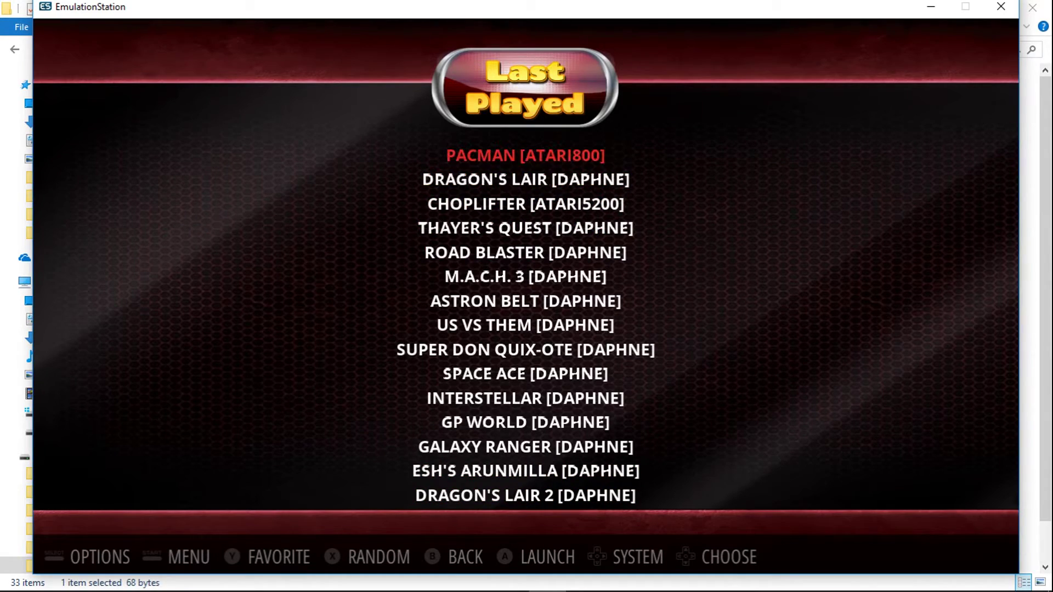
{"action": "key", "text": "Escape"}
Step: Look through the games in the All Games collection, return to the system list and select Last Played
{"action": "key", "text": "Up"}
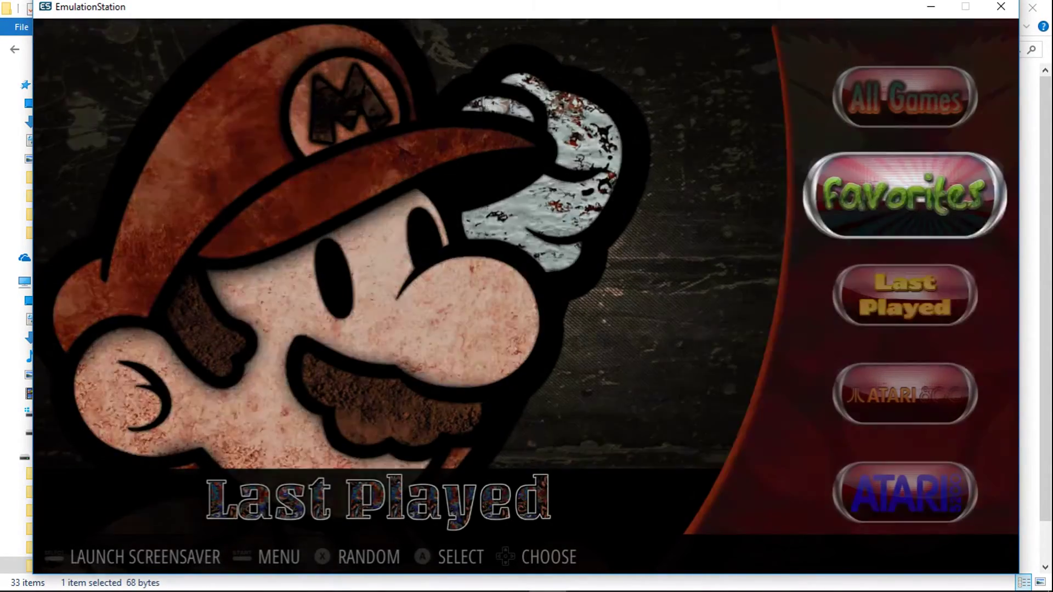
{"action": "key", "text": "Up"}
{"action": "key", "text": "Return"}
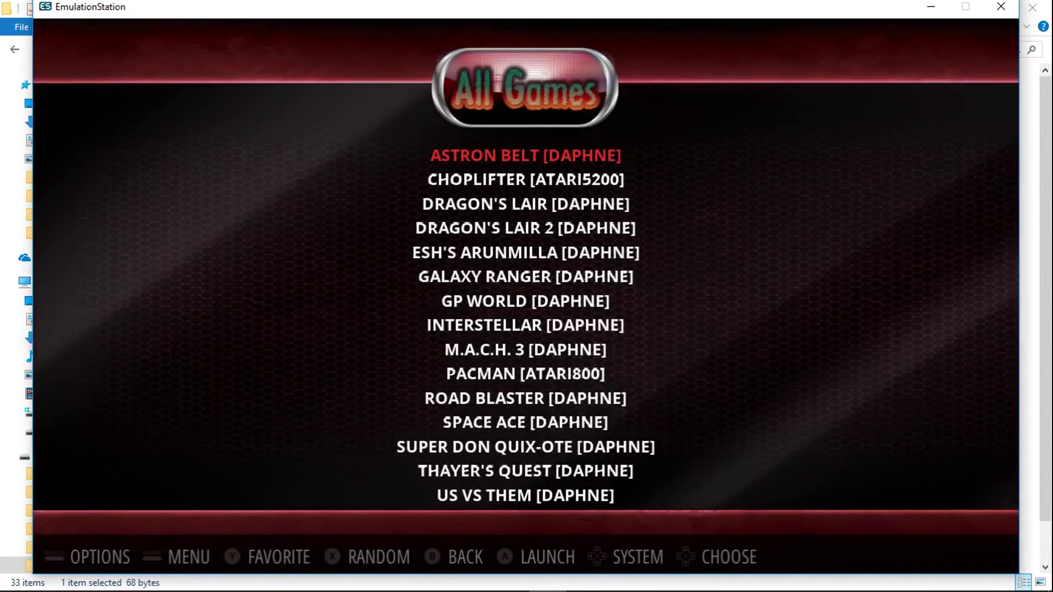
{"action": "key", "text": "Down"}
{"action": "key", "text": "Down"}
{"action": "key", "text": "Down"}
{"action": "key", "text": "Down"}
{"action": "key", "text": "Down"}
{"action": "key", "text": "Down"}
{"action": "key", "text": "Down"}
{"action": "key", "text": "Down"}
{"action": "key", "text": "Down"}
{"action": "key", "text": "Down"}
{"action": "key", "text": "Down"}
{"action": "key", "text": "Down"}
{"action": "key", "text": "Down"}
{"action": "key", "text": "Down"}
{"action": "key", "text": "Down"}
{"action": "key", "text": "Down"}
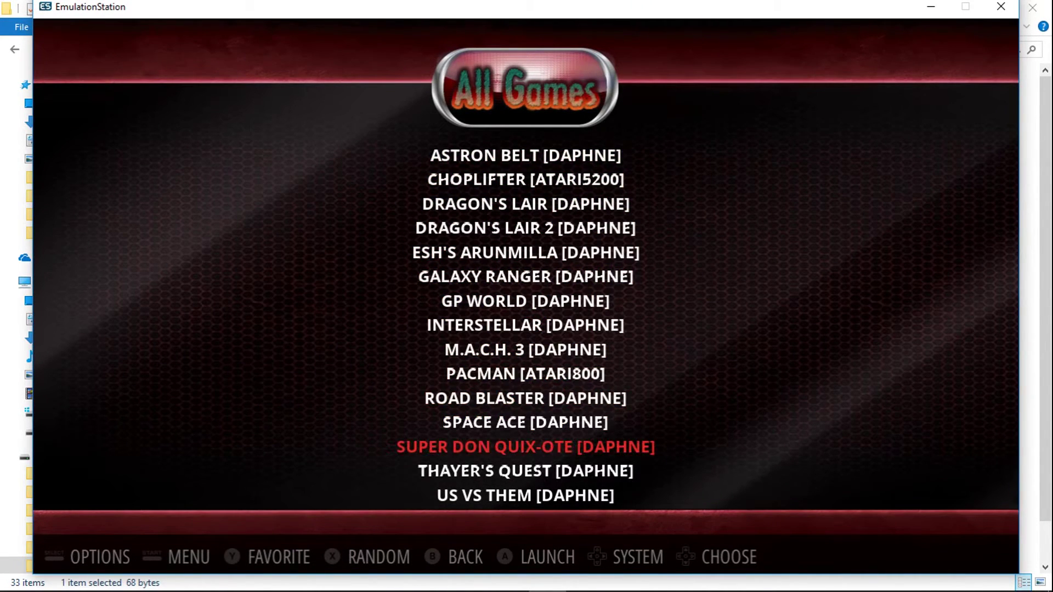
{"action": "key", "text": "Up"}
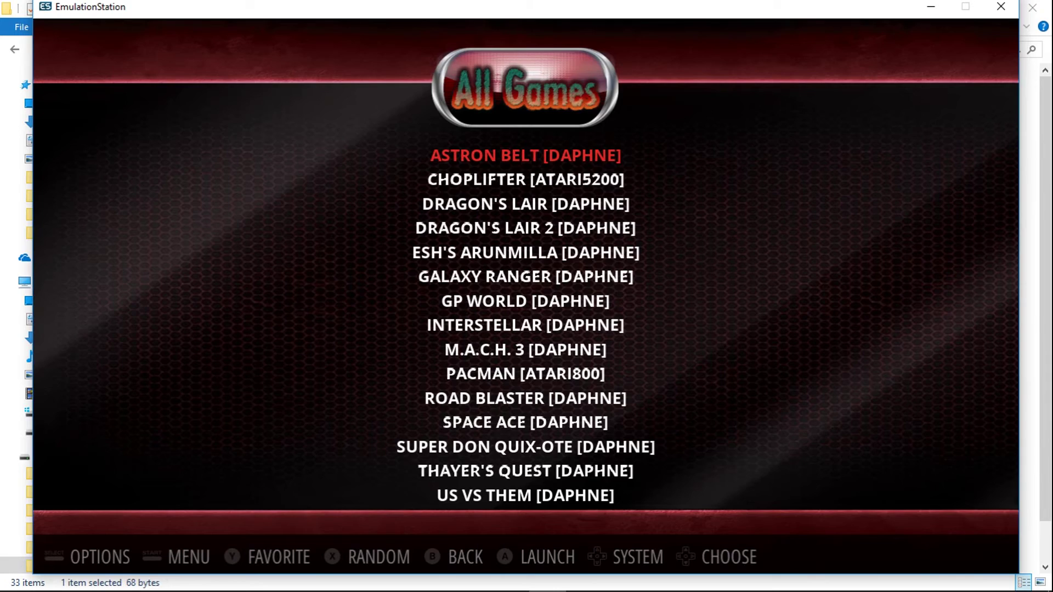
{"action": "key", "text": "Escape"}
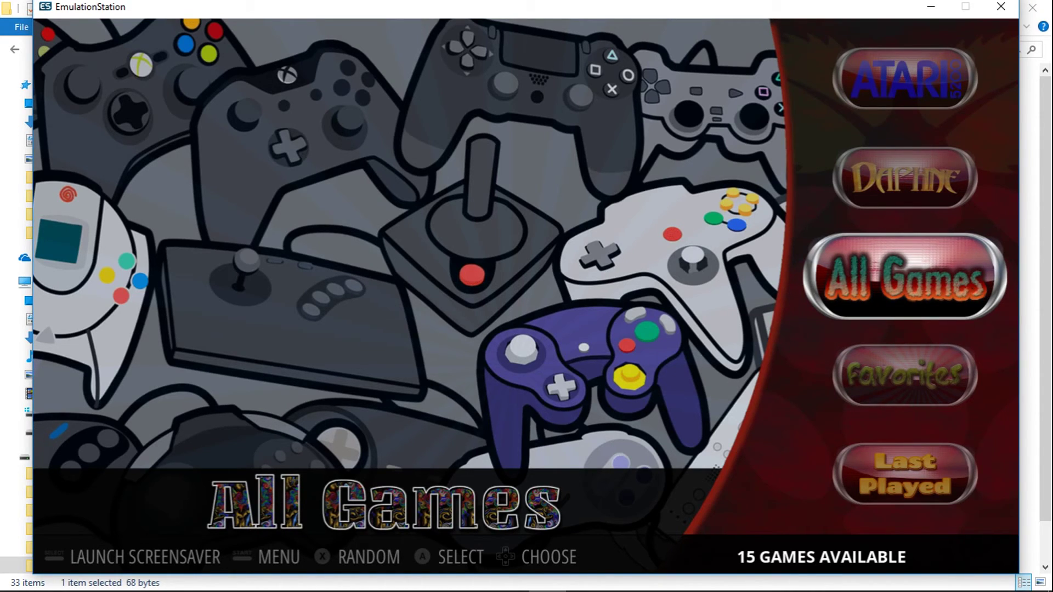
{"action": "key", "text": "Down"}
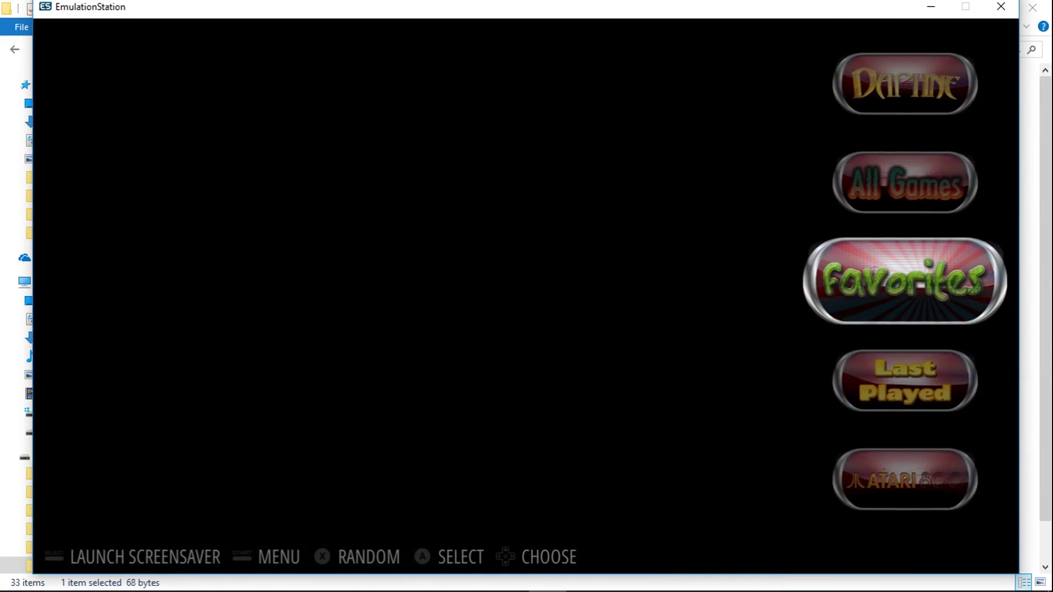
{"action": "key", "text": "Down"}
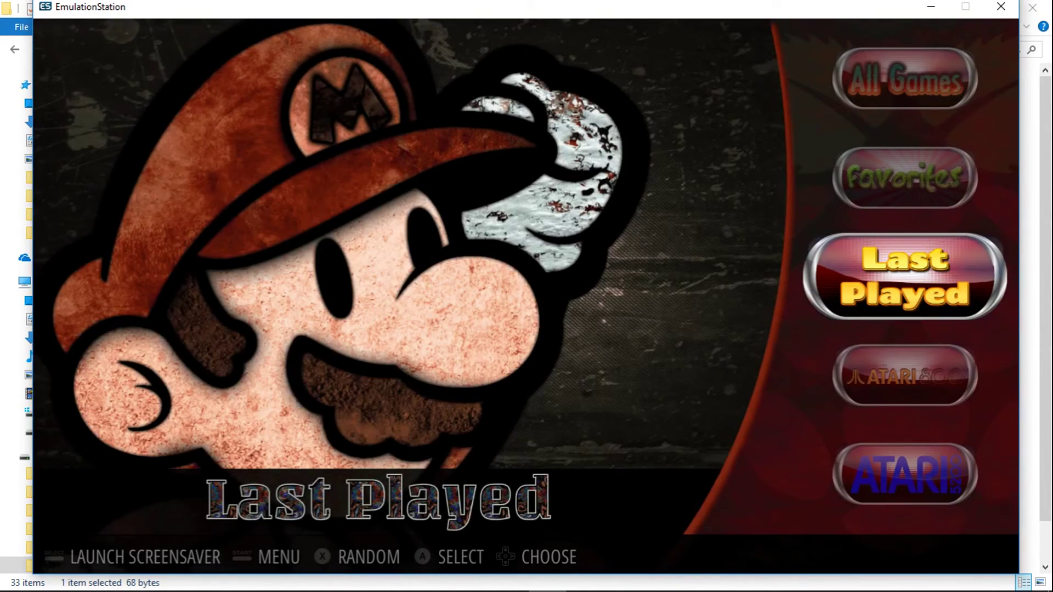